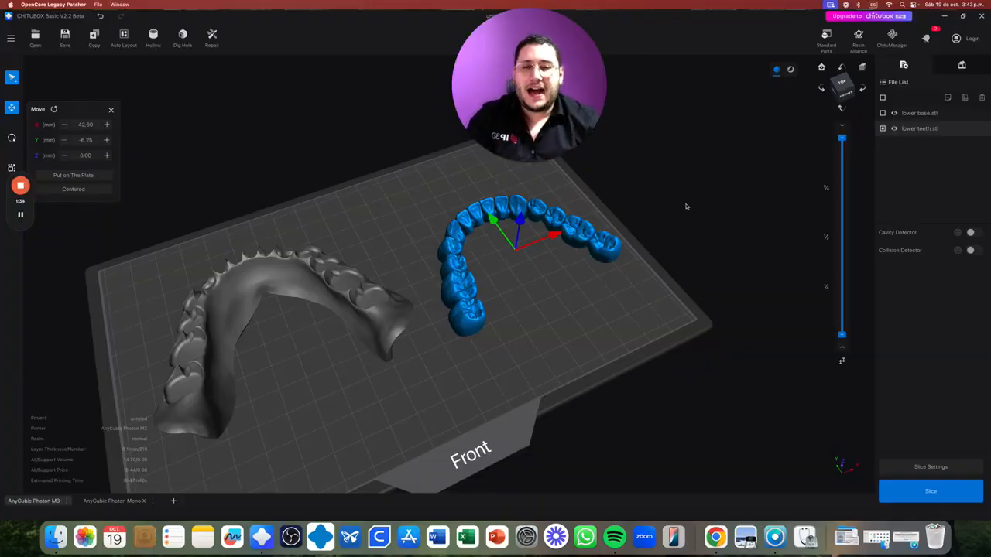
# Inspect the lower base and lower teeth models on the build plate, selecting each and viewing them from the front and from above.
pyautogui.moveTo(390, 296); pyautogui.dragTo(382, 276, button='right')
pyautogui.moveTo(364, 225); pyautogui.dragTo(375, 196, button='right')
pyautogui.moveTo(334, 257); pyautogui.dragTo(398, 249, button='right')
pyautogui.click(321, 261)
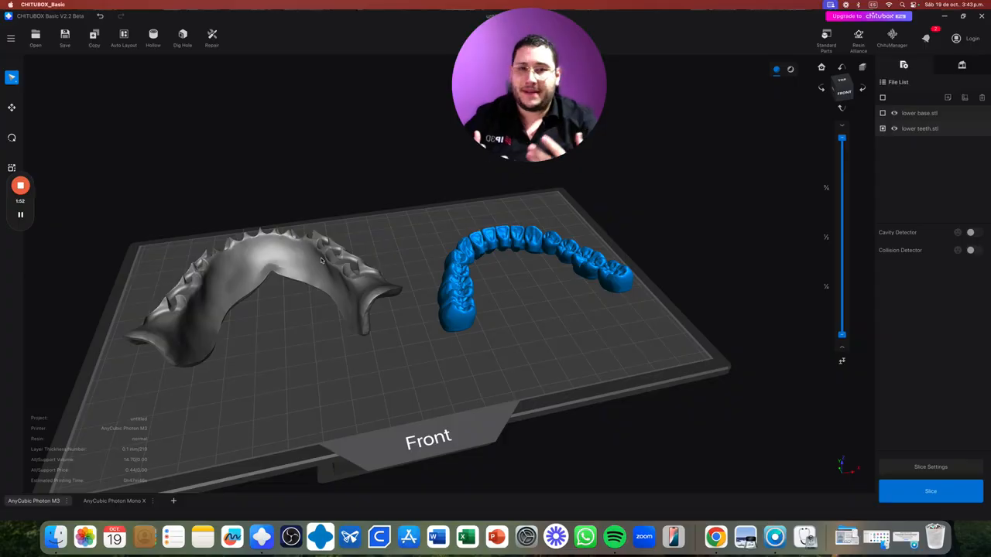
pyautogui.click(210, 262)
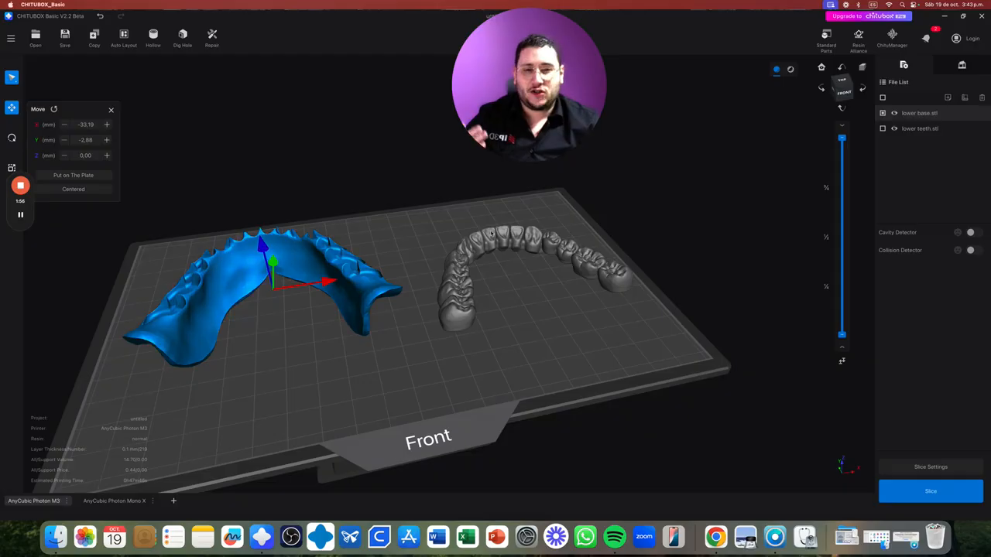
pyautogui.click(505, 237)
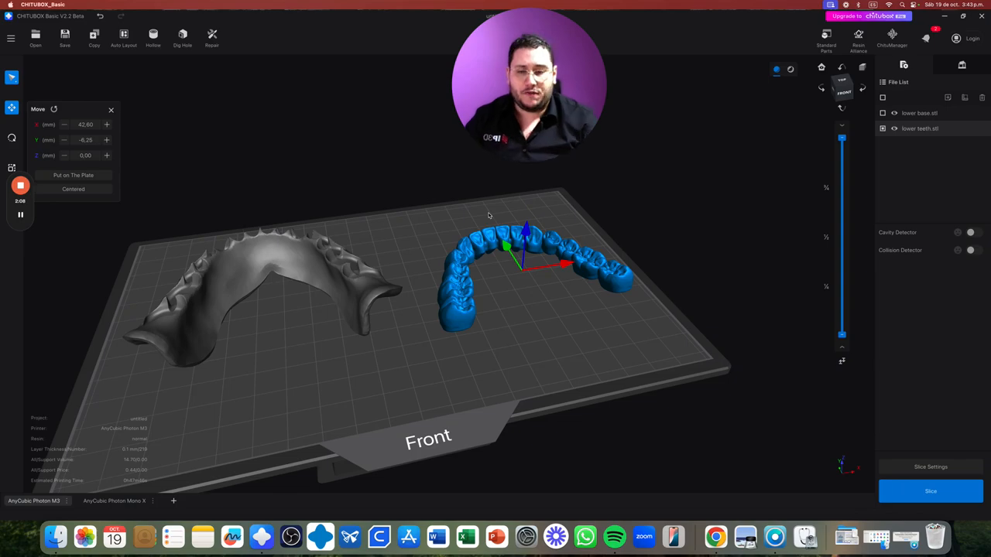
pyautogui.click(324, 261)
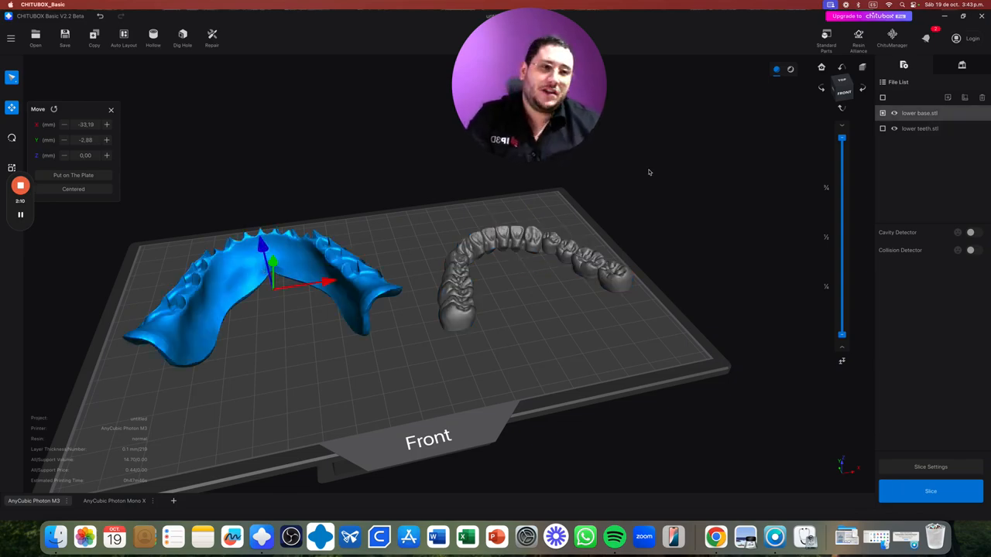
pyautogui.moveTo(296, 298); pyautogui.dragTo(309, 304, button='right')
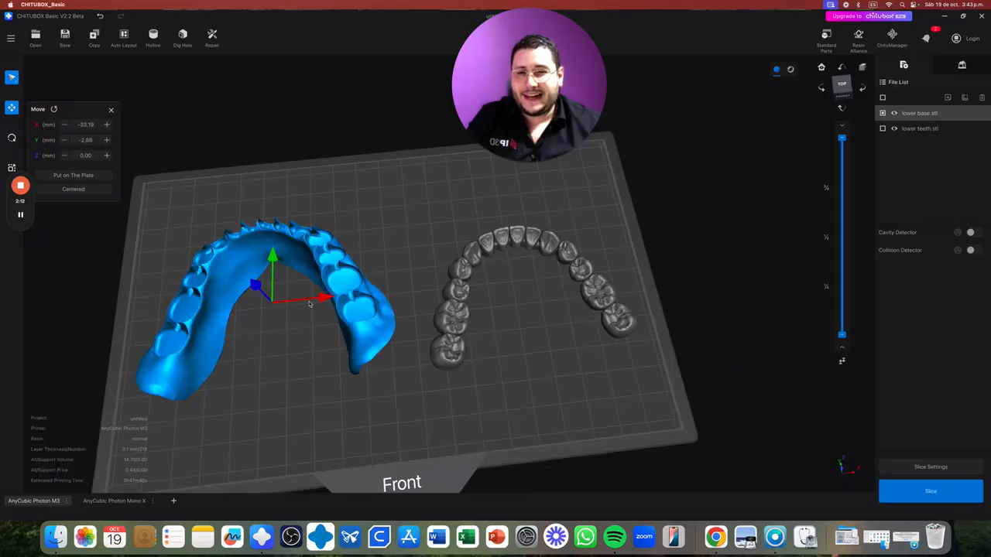
pyautogui.click(842, 86)
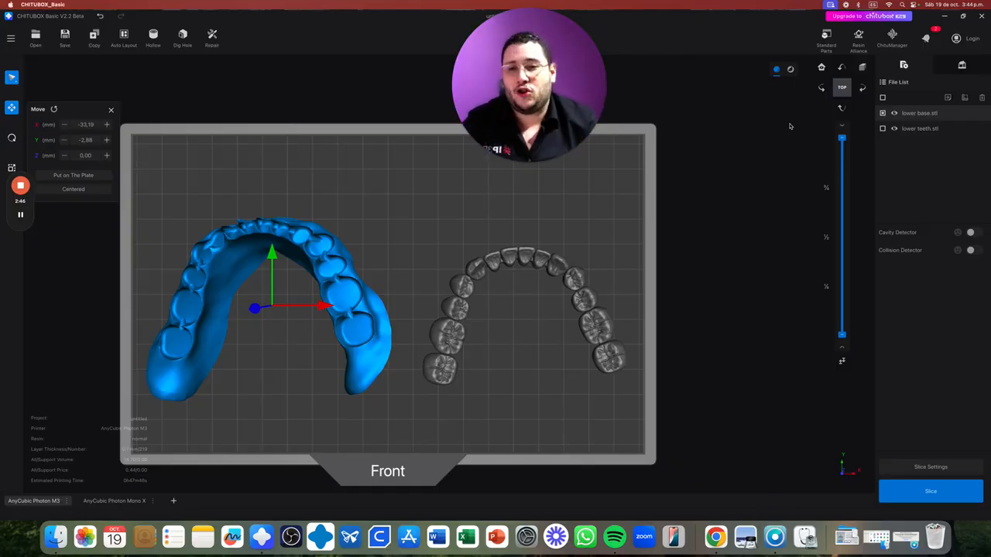
pyautogui.moveTo(534, 260); pyautogui.dragTo(509, 217, button='right')
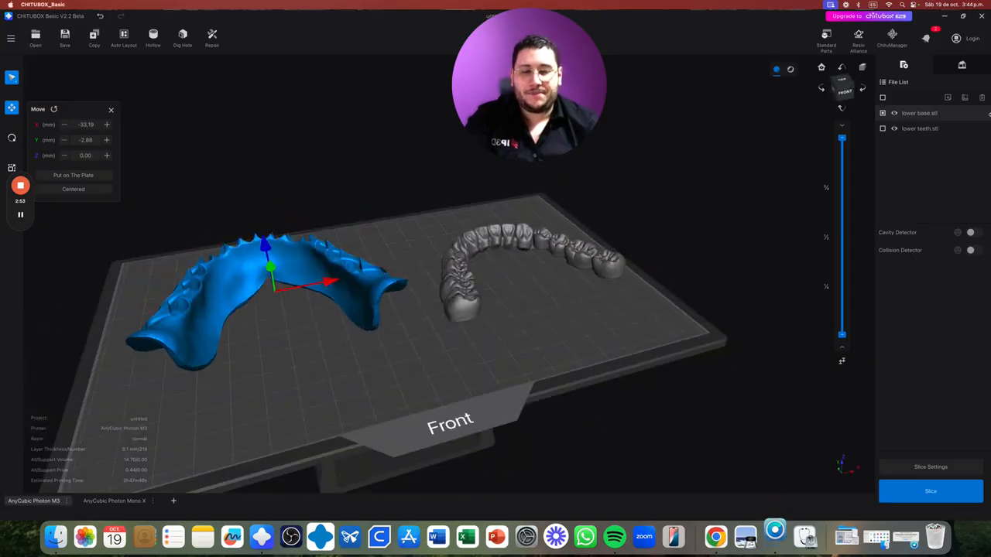
# Open the support settings for the lower base and examine the highlighted overhang areas on its underside.
pyautogui.click(961, 65)
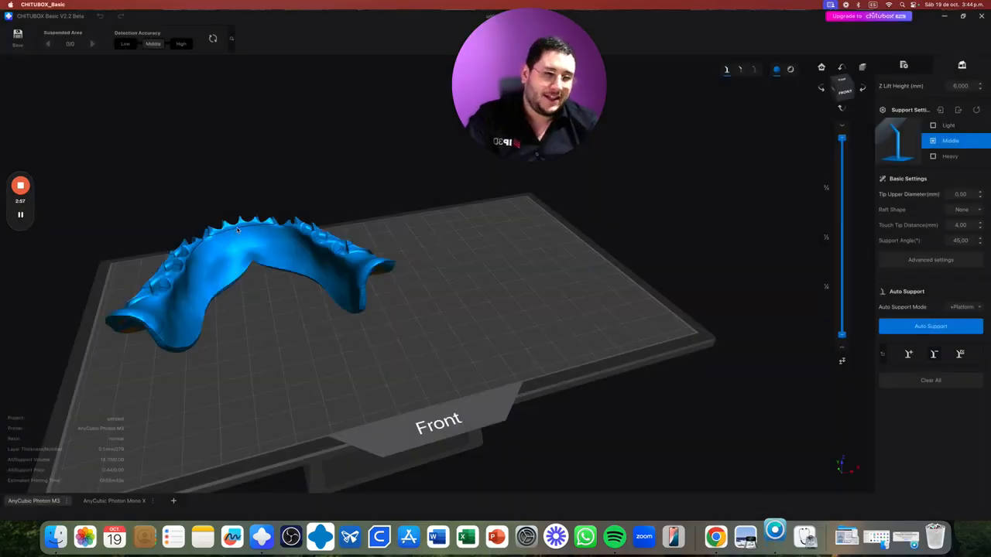
pyautogui.moveTo(189, 343); pyautogui.dragTo(184, 267, button='right')
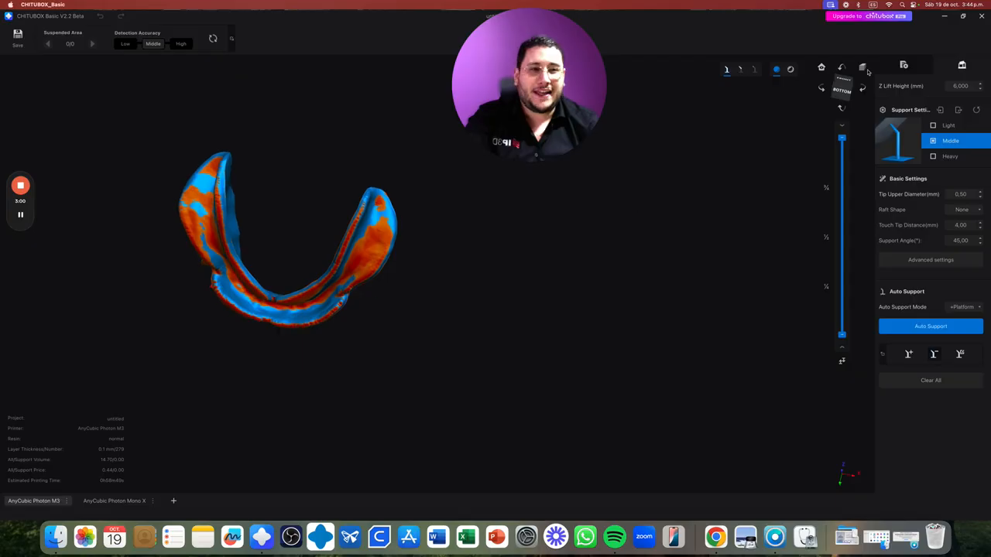
pyautogui.click(842, 90)
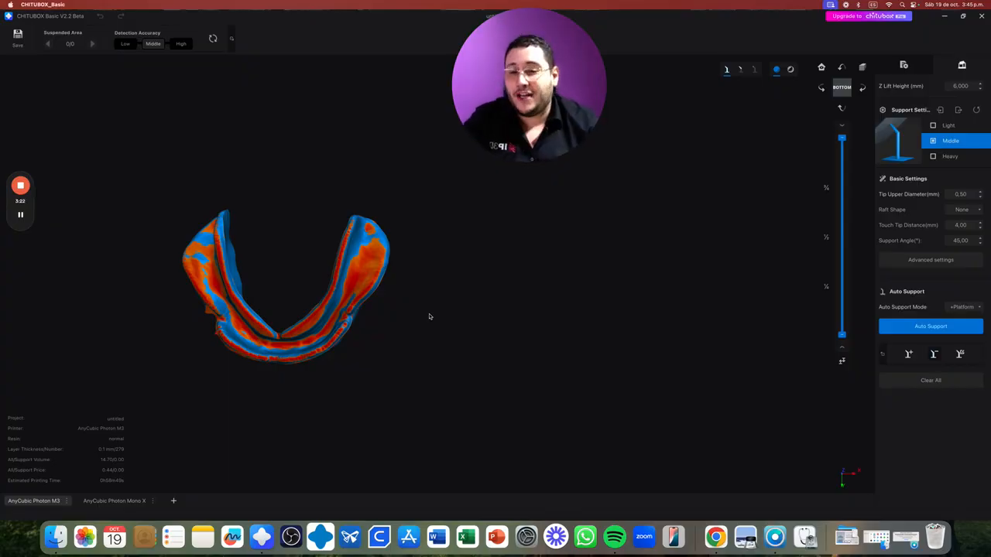
pyautogui.scroll(5, 309, 323)
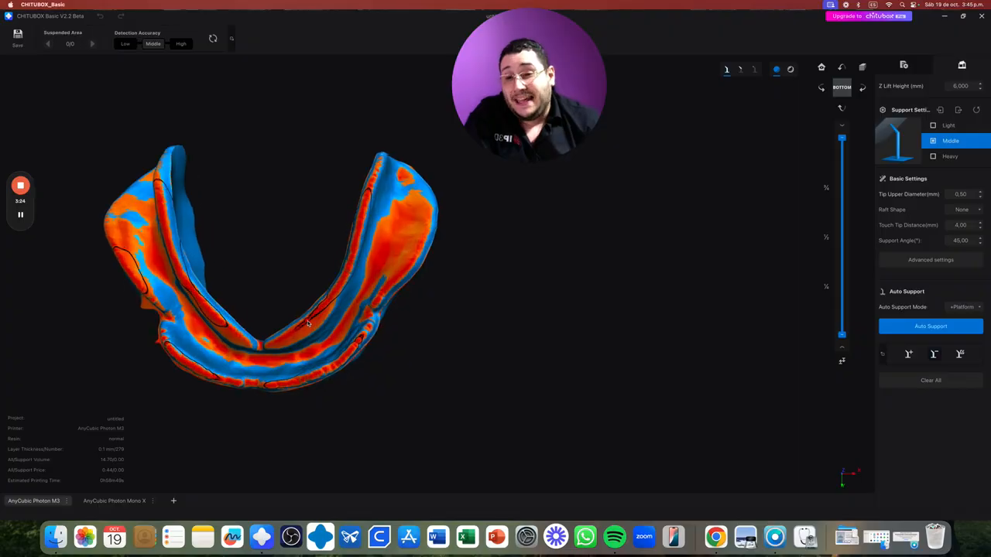
pyautogui.scroll(2, 309, 323)
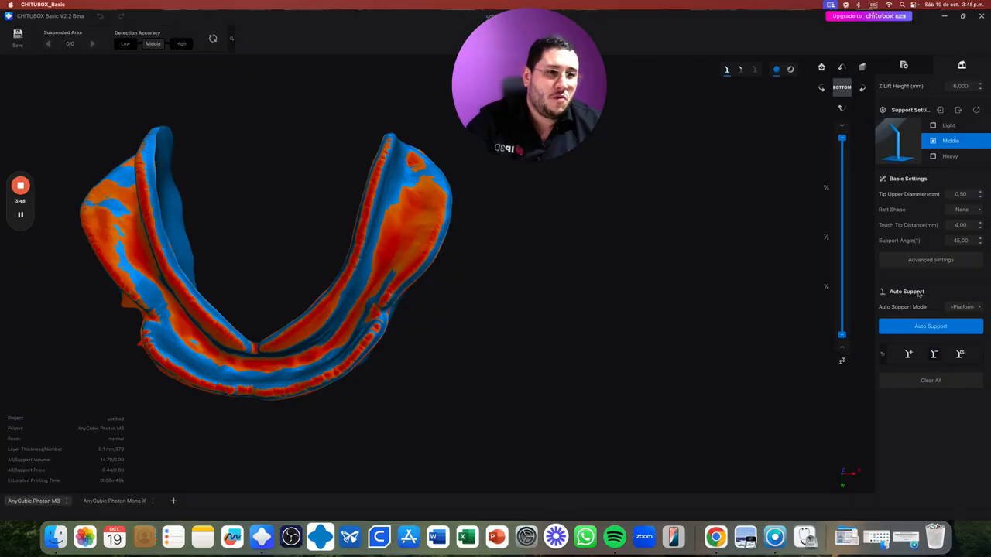
# Set both the contact depth and the tip upper diameter of the Middle support preset to 0.40 mm in the advanced settings.
pyautogui.click(922, 262)
pyautogui.click(655, 83)
pyautogui.write('0,4')
pyautogui.press('Return')
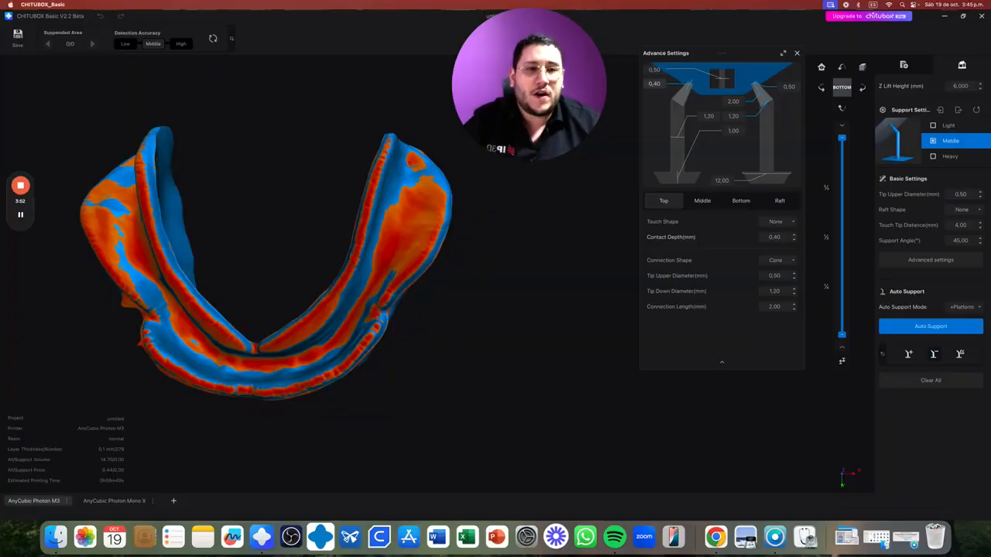
pyautogui.click(790, 86)
pyautogui.write('0')
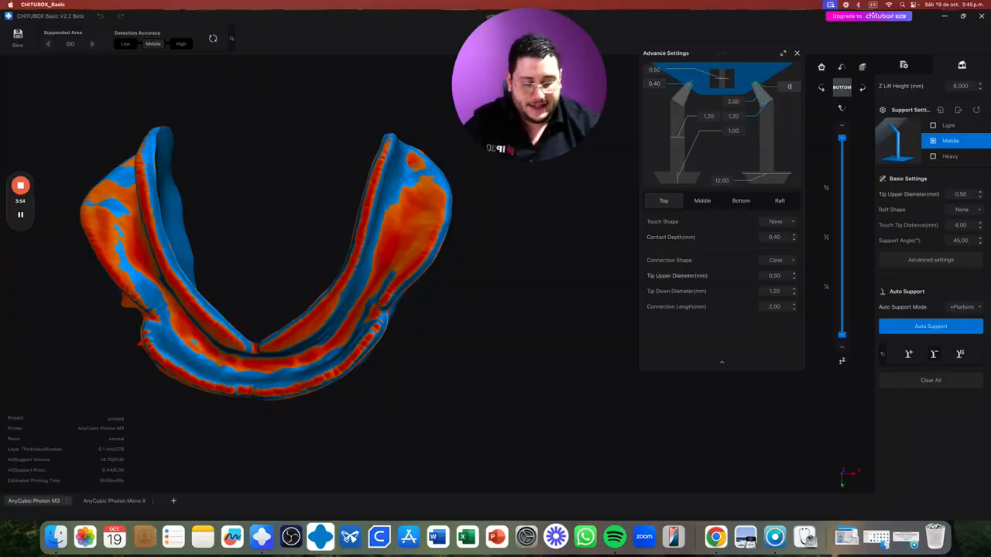
pyautogui.write(',4')
pyautogui.press('Return')
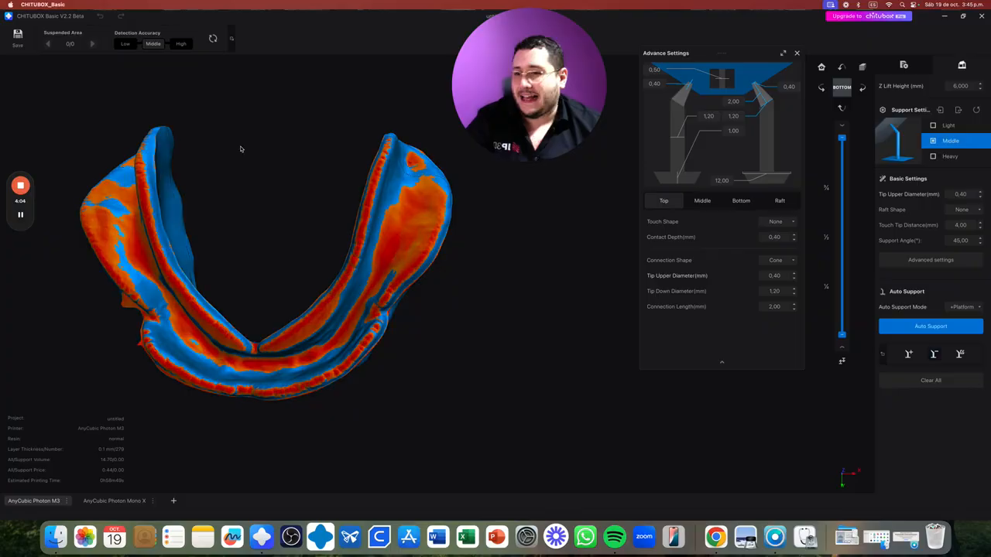
# Generate automatic supports for the lower base using the +Platform mode.
pyautogui.click(963, 307)
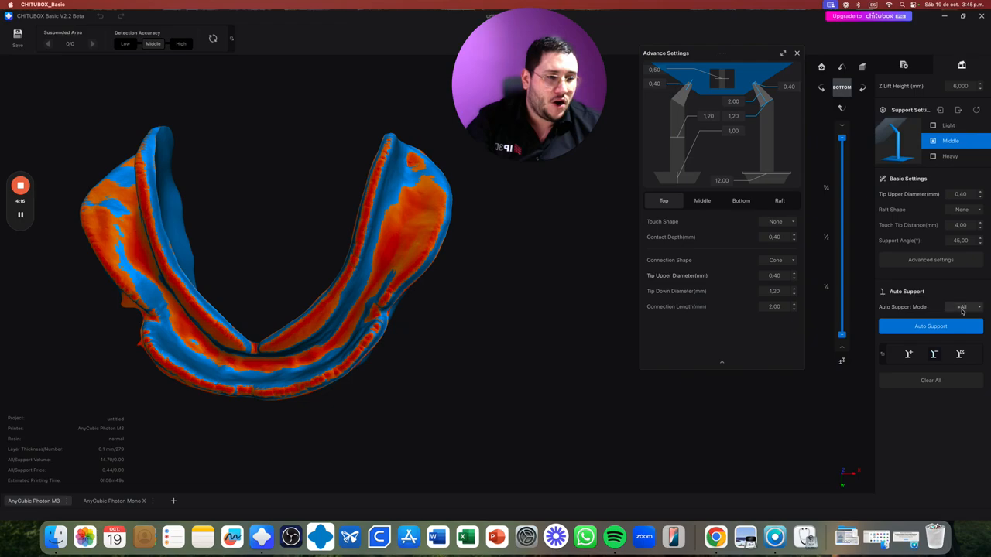
pyautogui.click(962, 327)
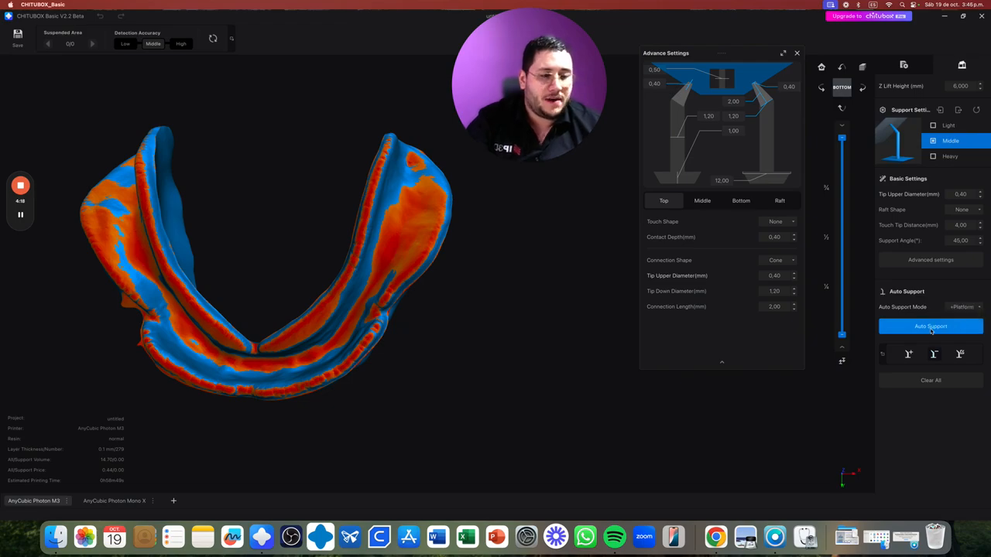
pyautogui.click(932, 328)
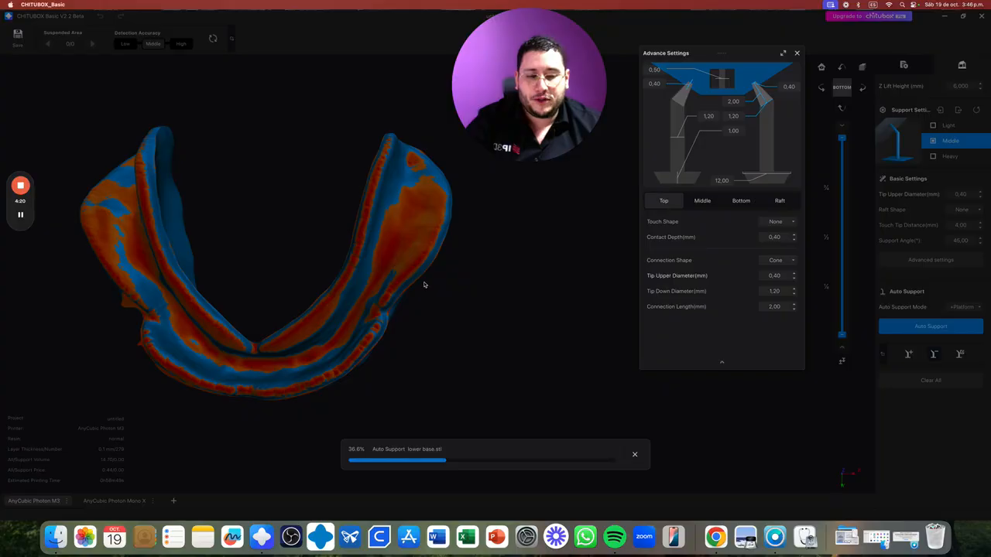
# Examine the lower base's tooth sockets and its supports from the back, from above and from the side.
pyautogui.moveTo(422, 297); pyautogui.dragTo(361, 260)
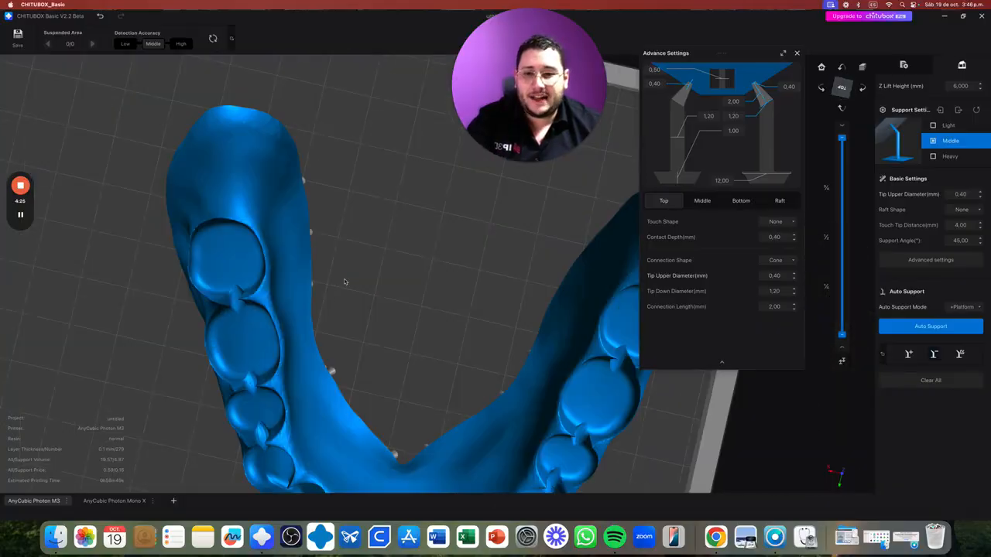
pyautogui.scroll(10, 255, 325)
pyautogui.moveTo(262, 283); pyautogui.dragTo(270, 259, button='right')
pyautogui.scroll(5, 336, 125)
pyautogui.scroll(-6, 337, 125)
pyautogui.moveTo(339, 127); pyautogui.dragTo(308, 160, button='right')
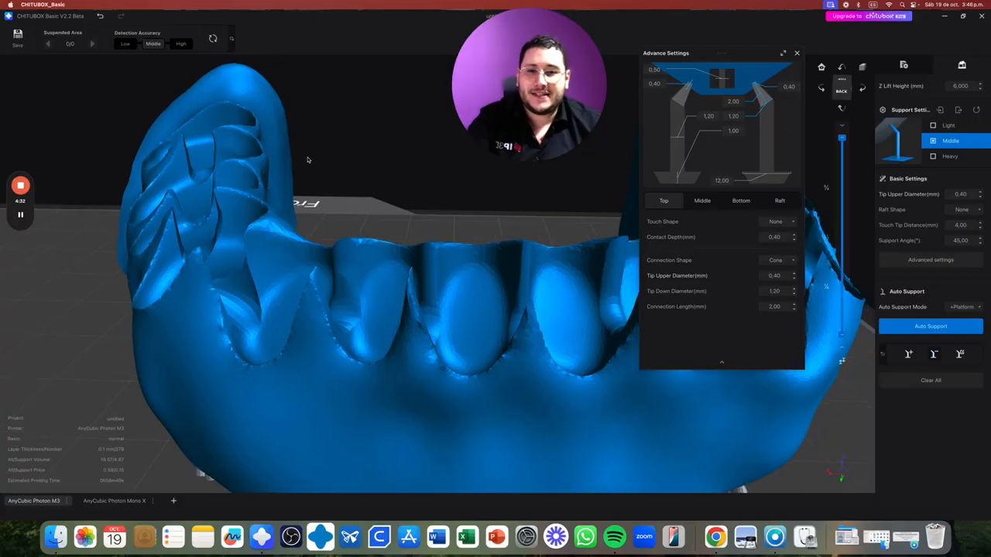
pyautogui.click(517, 162)
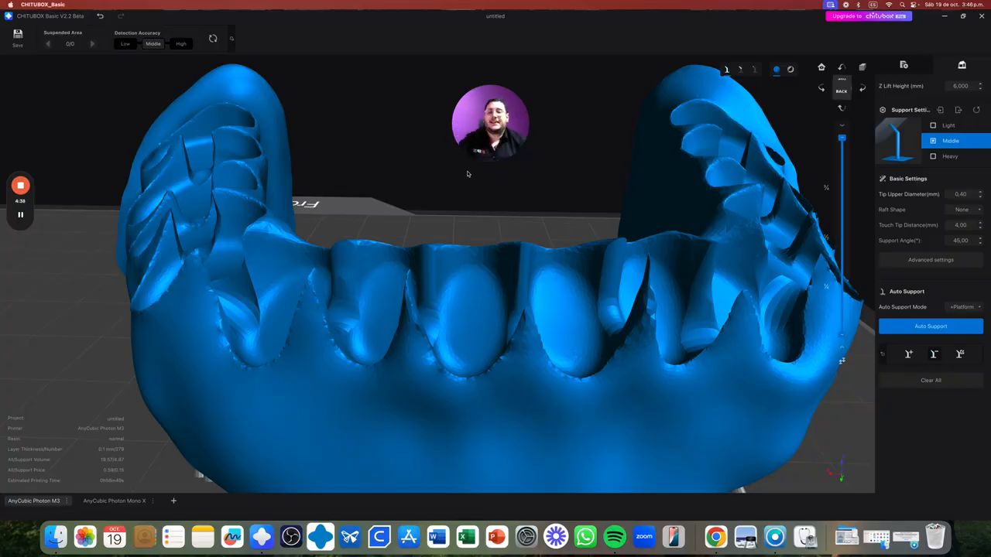
pyautogui.moveTo(297, 133); pyautogui.dragTo(305, 172, button='right')
pyautogui.moveTo(354, 274); pyautogui.dragTo(294, 277, button='right')
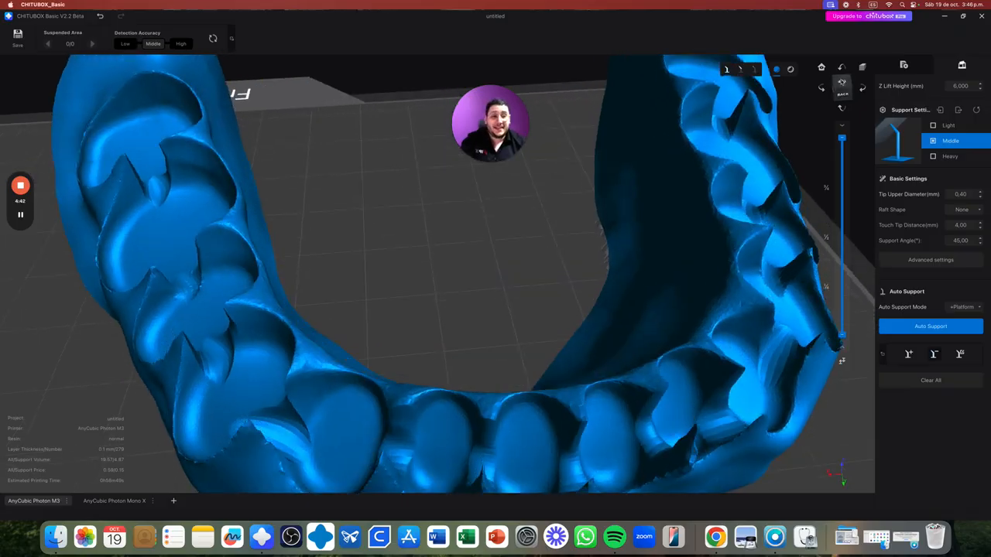
pyautogui.click(843, 81)
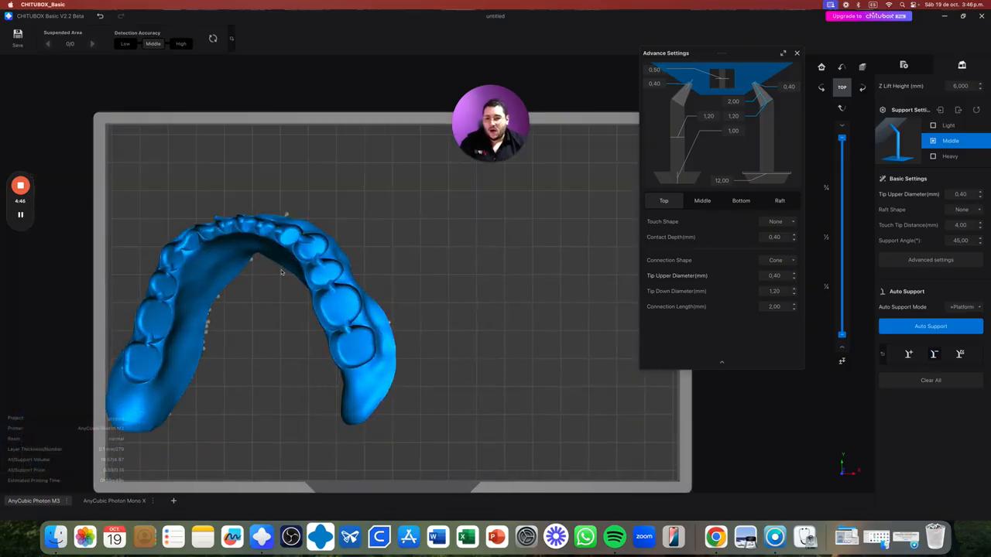
pyautogui.moveTo(282, 272); pyautogui.dragTo(629, 140)
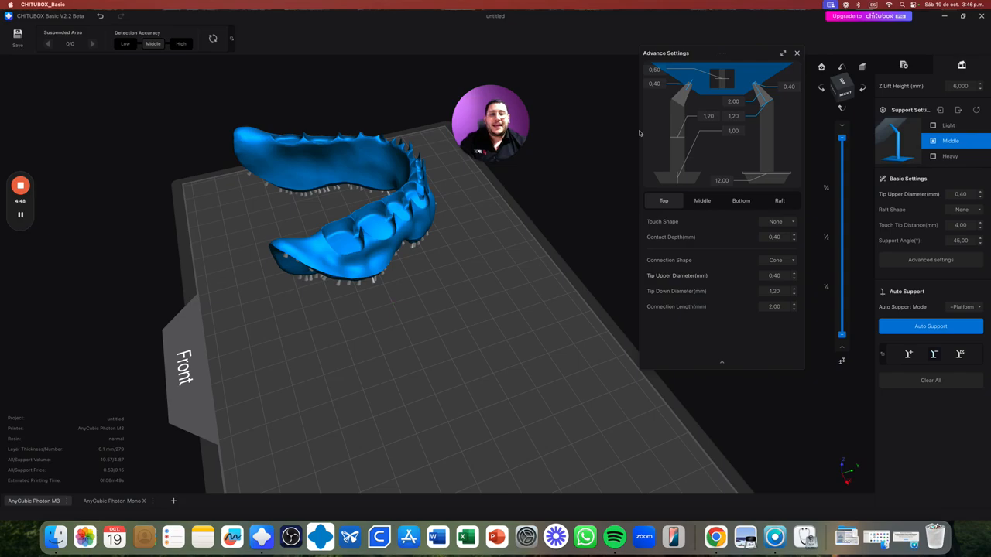
# Close the advanced support settings and inspect the supported lower base beside the teeth in the file view.
pyautogui.click(797, 53)
pyautogui.click(903, 64)
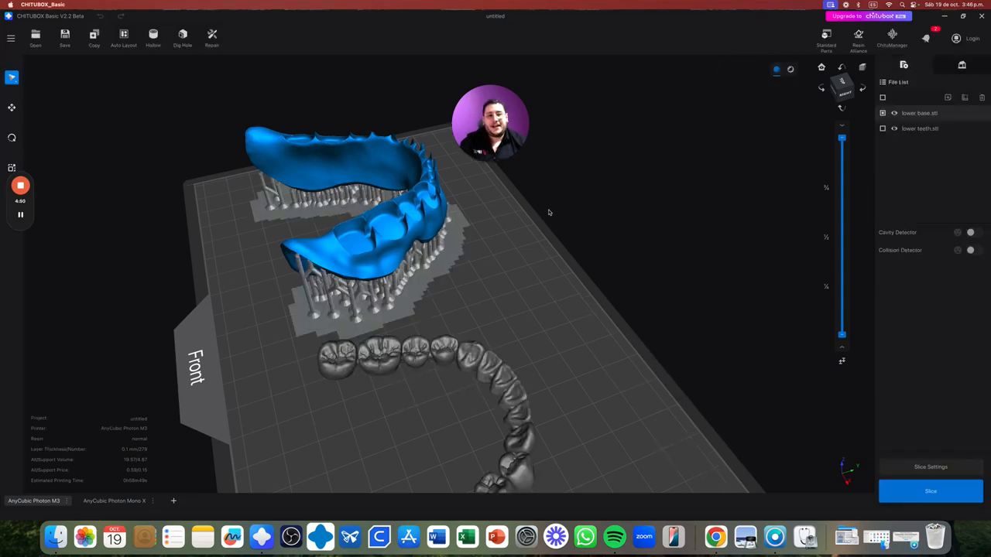
pyautogui.moveTo(459, 207)
pyautogui.mouseDown()
pyautogui.moveTo(460, 197)
pyautogui.moveTo(456, 221)
pyautogui.mouseUp()
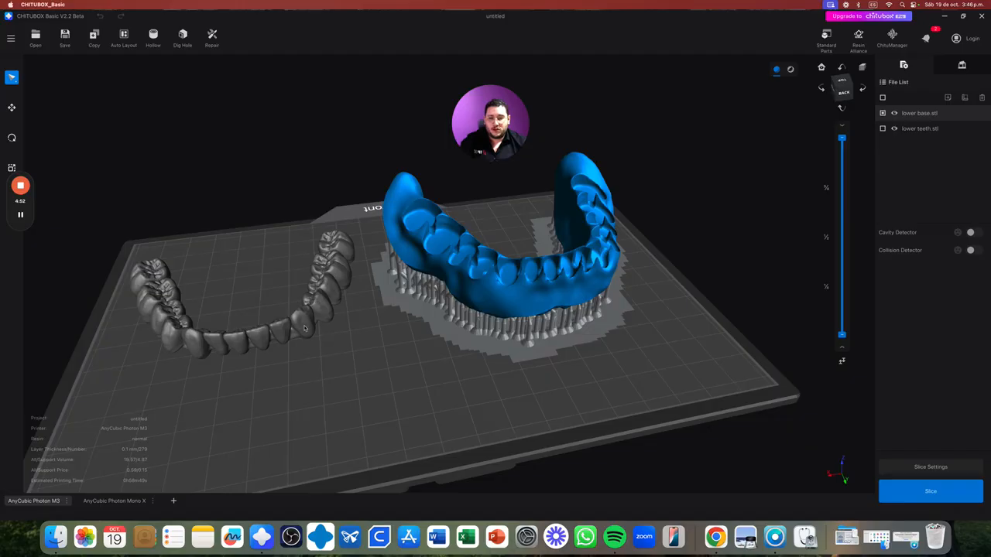
pyautogui.moveTo(321, 325); pyautogui.dragTo(461, 225)
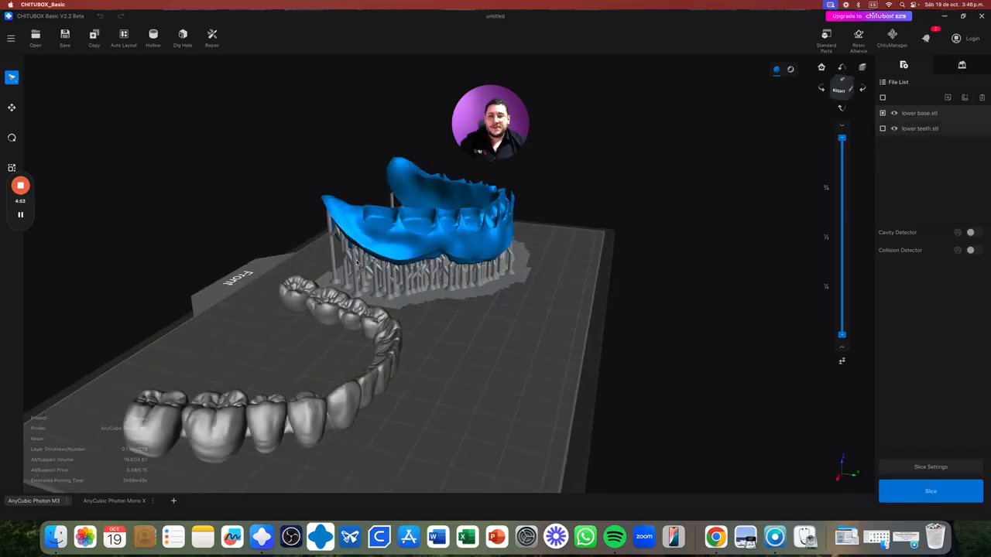
# Clear all supports from the lower base and return to the file list.
pyautogui.click(962, 65)
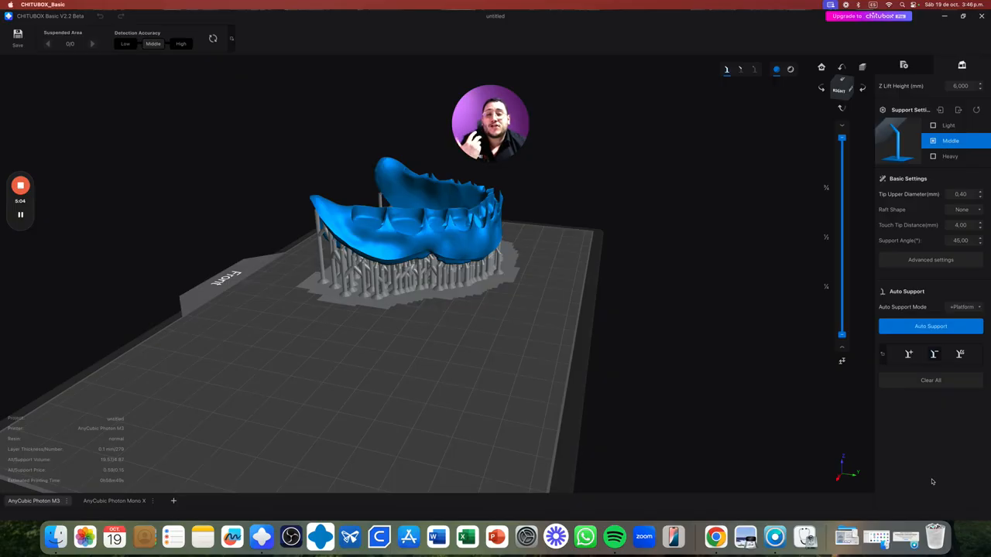
pyautogui.click(931, 380)
pyautogui.click(904, 66)
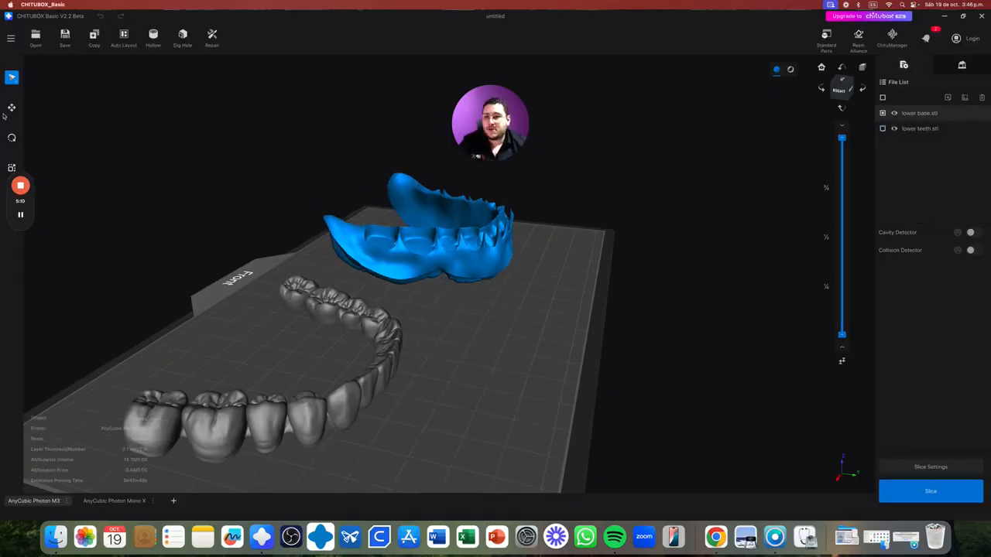
# Rotate the lower base 72° about the X axis so it stands nearly upright on the plate.
pyautogui.click(11, 138)
pyautogui.moveTo(408, 185); pyautogui.dragTo(382, 172)
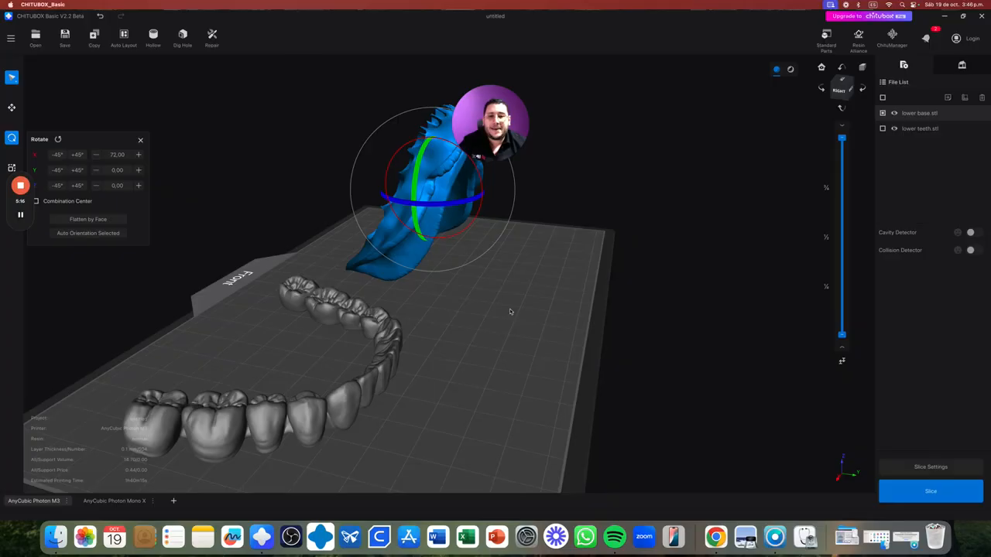
pyautogui.click(11, 107)
# Set the support angle to 35° in the Middle support settings for the upright lower base.
pyautogui.moveTo(571, 258); pyautogui.dragTo(465, 185, button='right')
pyautogui.click(972, 69)
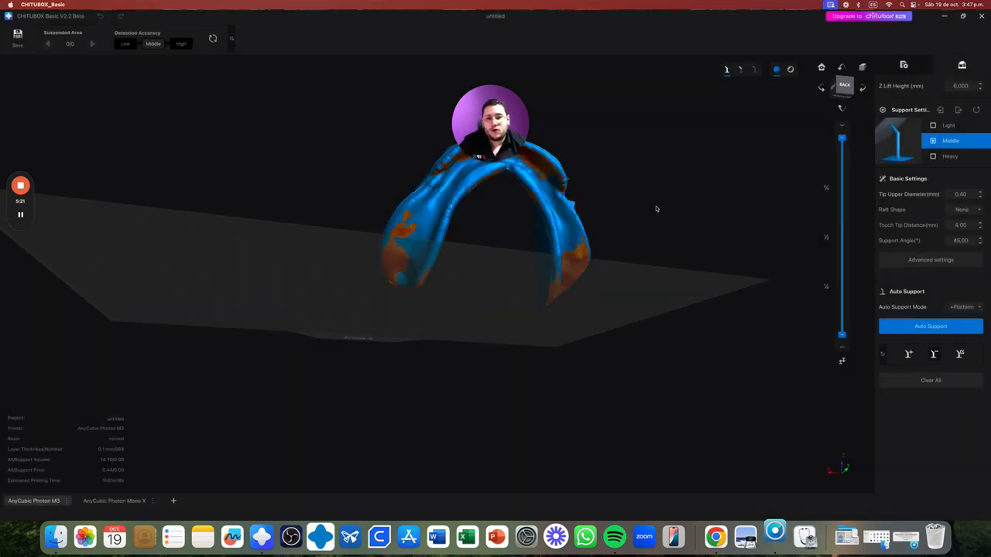
pyautogui.moveTo(655, 209)
pyautogui.mouseDown(button='right')
pyautogui.moveTo(628, 206)
pyautogui.moveTo(585, 229)
pyautogui.moveTo(425, 113)
pyautogui.mouseUp(button='right')
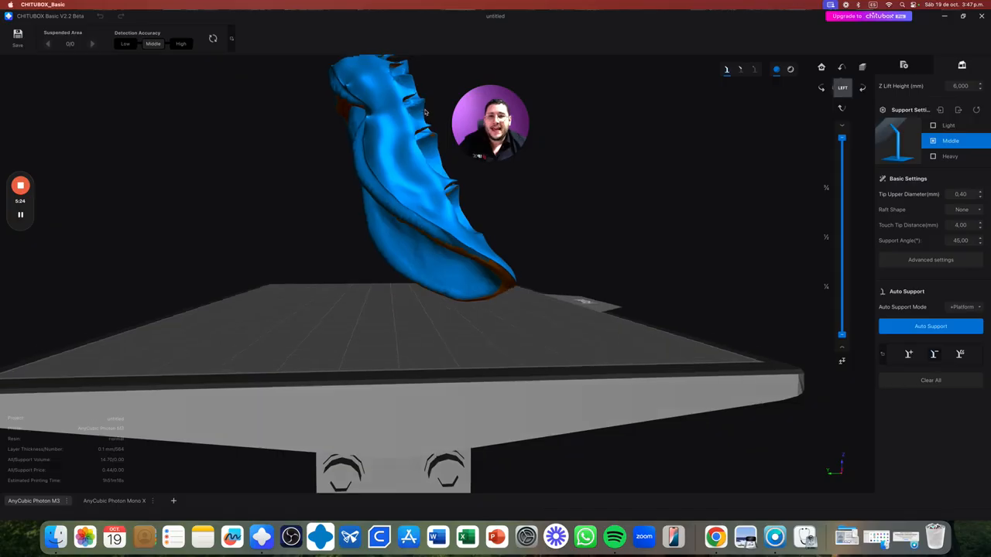
pyautogui.click(981, 239)
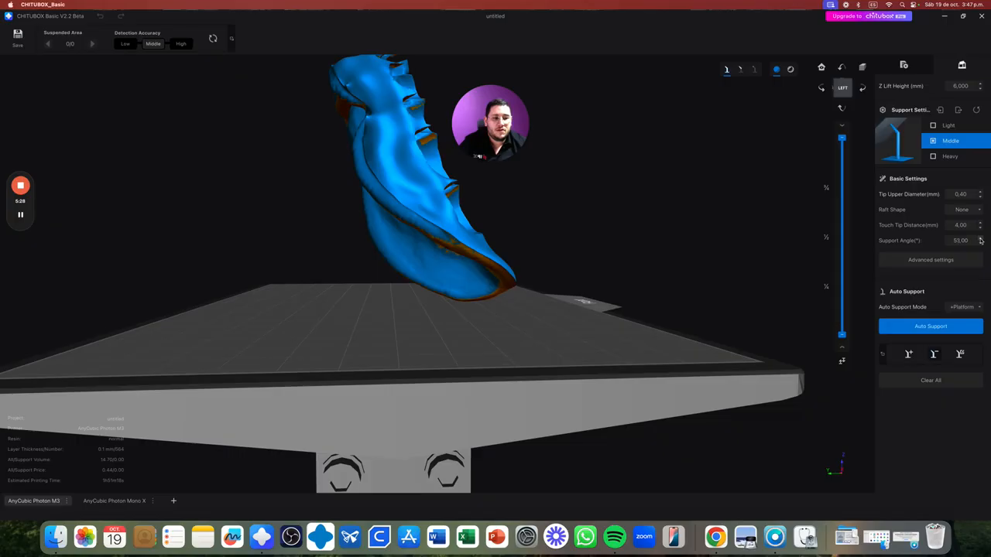
pyautogui.moveTo(692, 248); pyautogui.dragTo(716, 246, button='right')
pyautogui.click(981, 245)
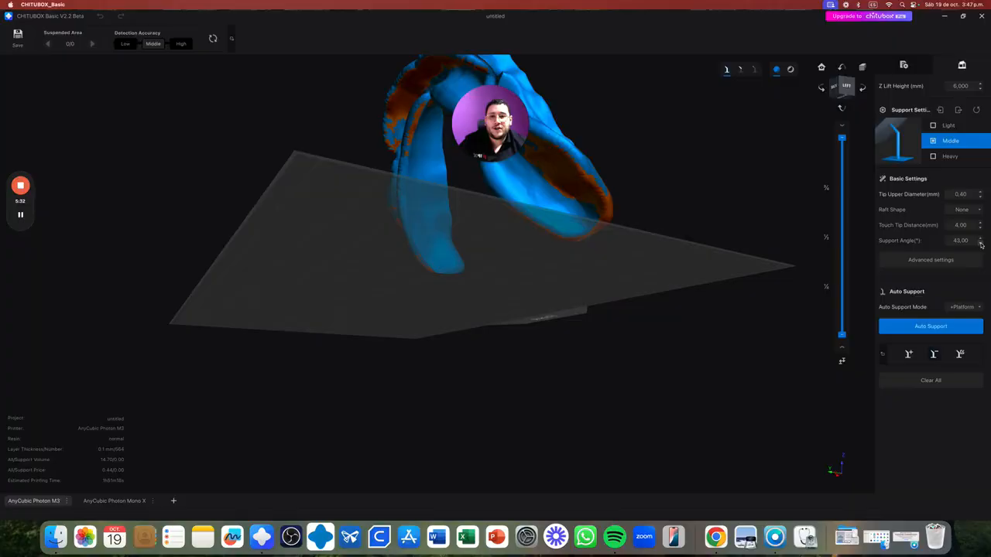
pyautogui.click(981, 244)
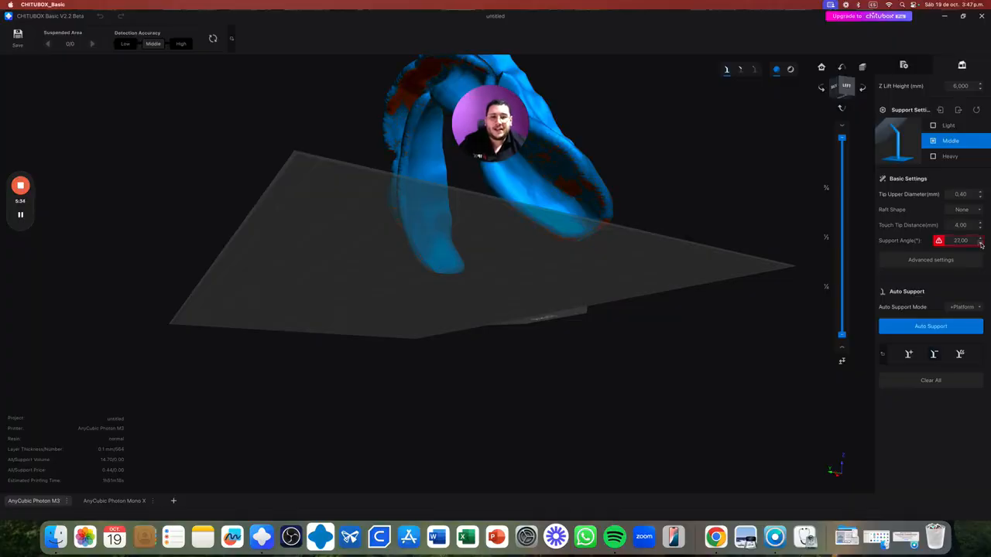
pyautogui.click(981, 239)
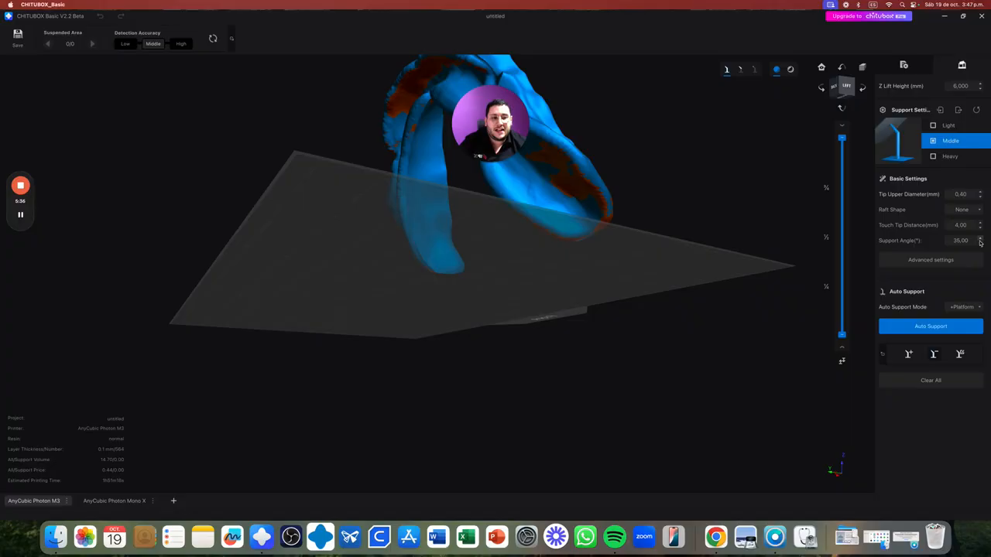
# Generate automatic Middle supports for the upright lower base and inspect where they touch the tooth sockets.
pyautogui.click(934, 327)
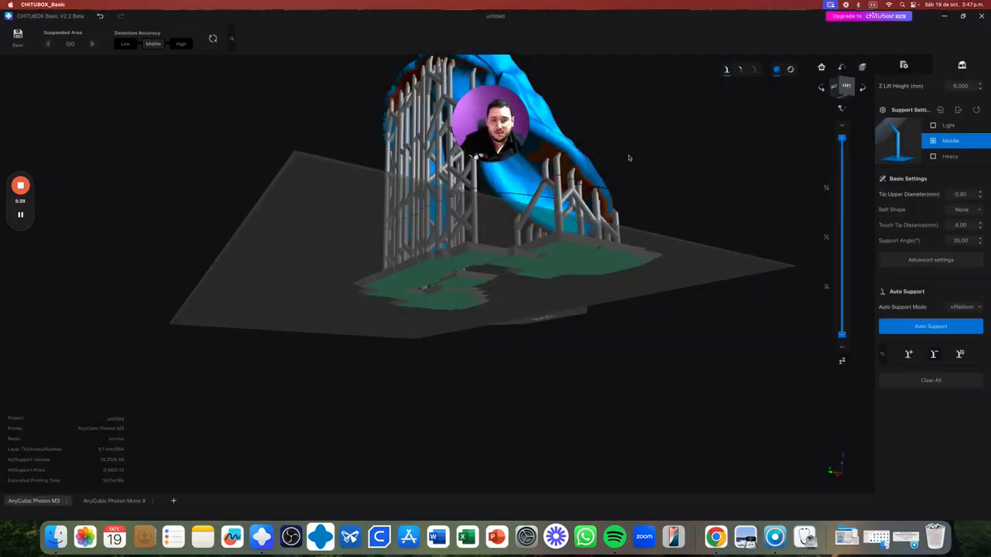
pyautogui.moveTo(631, 158); pyautogui.dragTo(589, 194, button='right')
pyautogui.moveTo(424, 240); pyautogui.dragTo(411, 212, button='right')
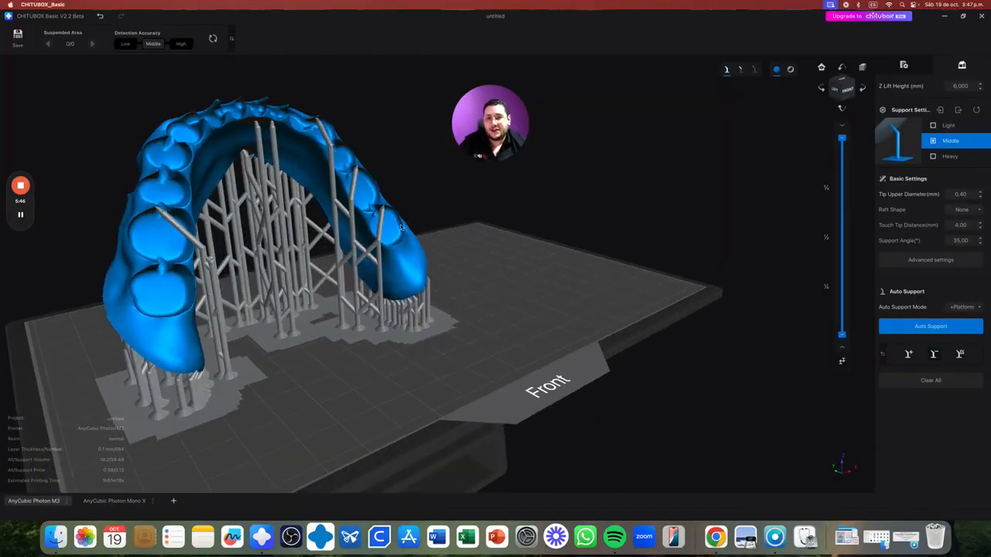
pyautogui.scroll(5, 303, 126)
pyautogui.scroll(6, 302, 126)
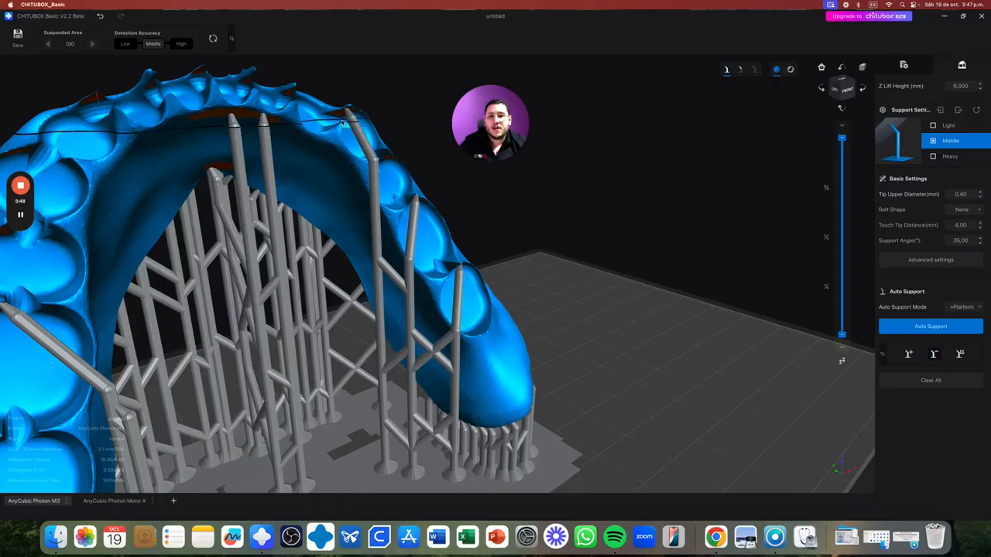
pyautogui.scroll(-4, 357, 93)
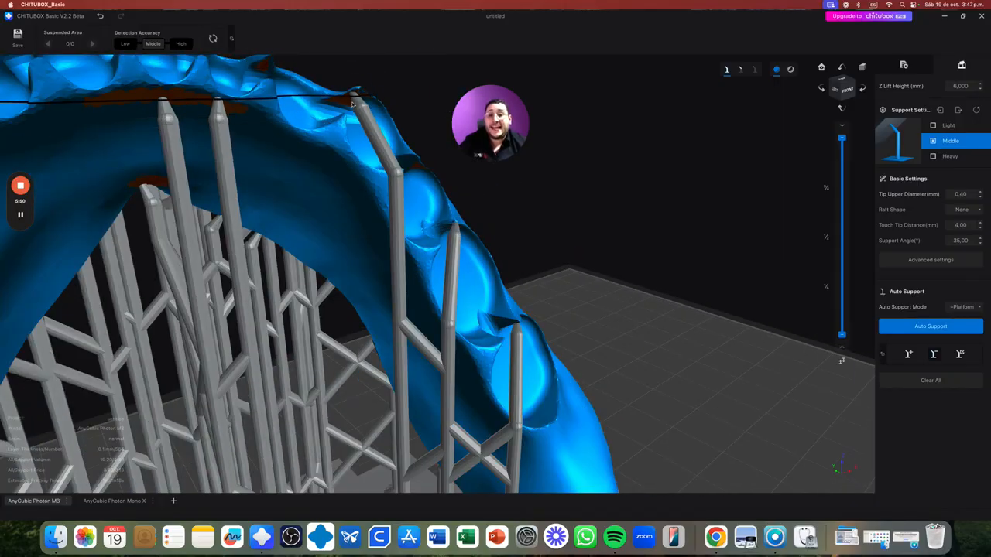
pyautogui.scroll(-5, 358, 93)
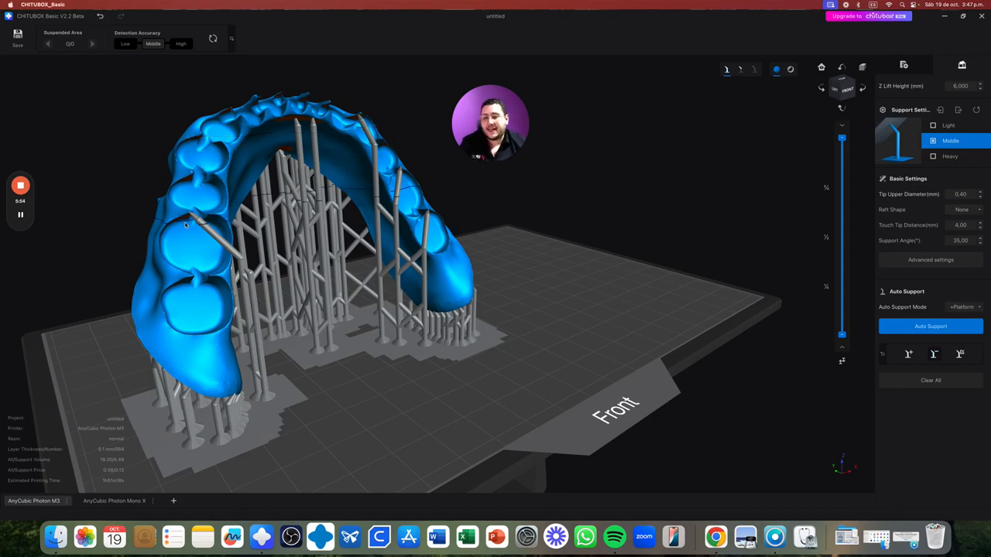
# Rotate the lower teeth to 2° about the X axis and 176° about the Y axis, turning them upside down.
pyautogui.click(903, 65)
pyautogui.moveTo(512, 255); pyautogui.dragTo(755, 189, button='right')
pyautogui.click(225, 302)
pyautogui.click(11, 138)
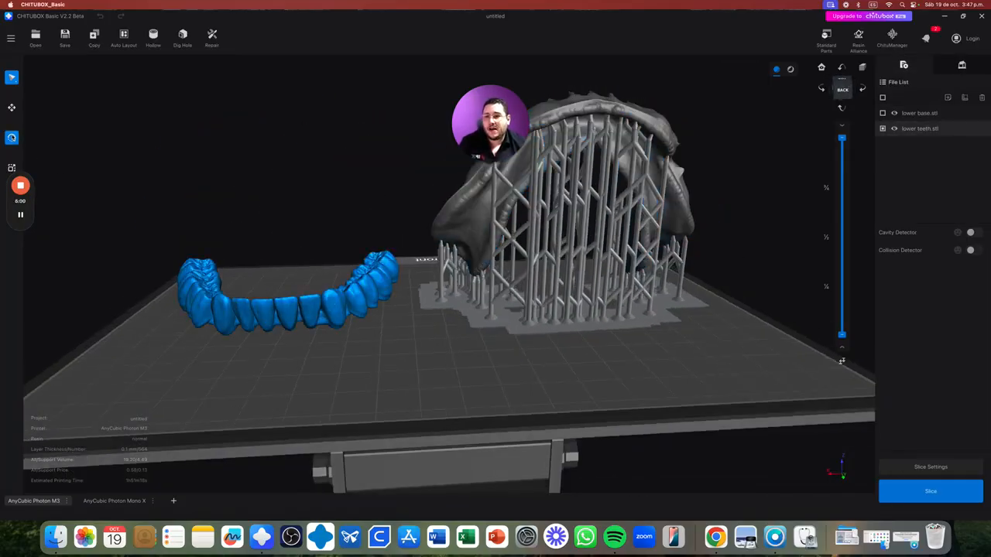
pyautogui.moveTo(261, 235); pyautogui.dragTo(215, 289)
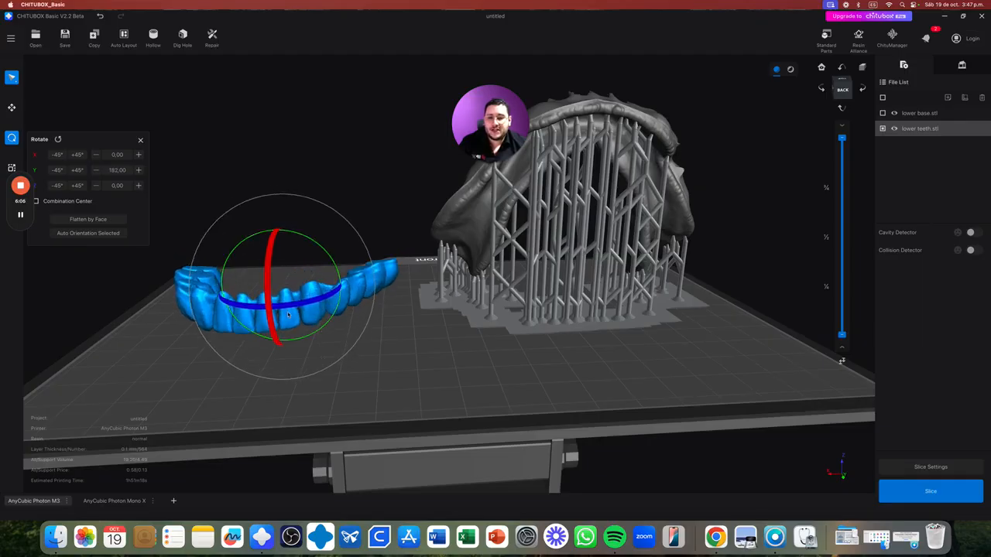
pyautogui.moveTo(299, 231); pyautogui.dragTo(301, 232)
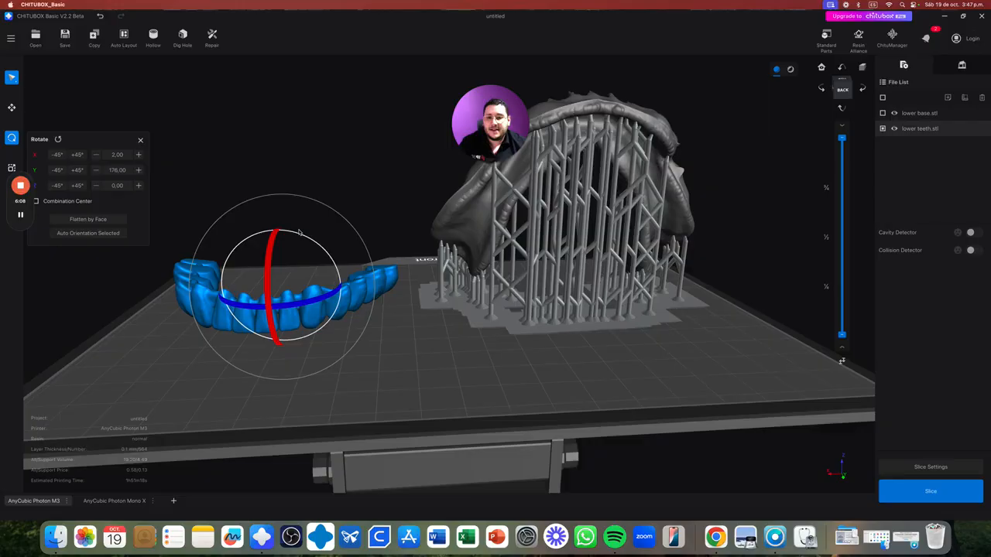
pyautogui.click(12, 108)
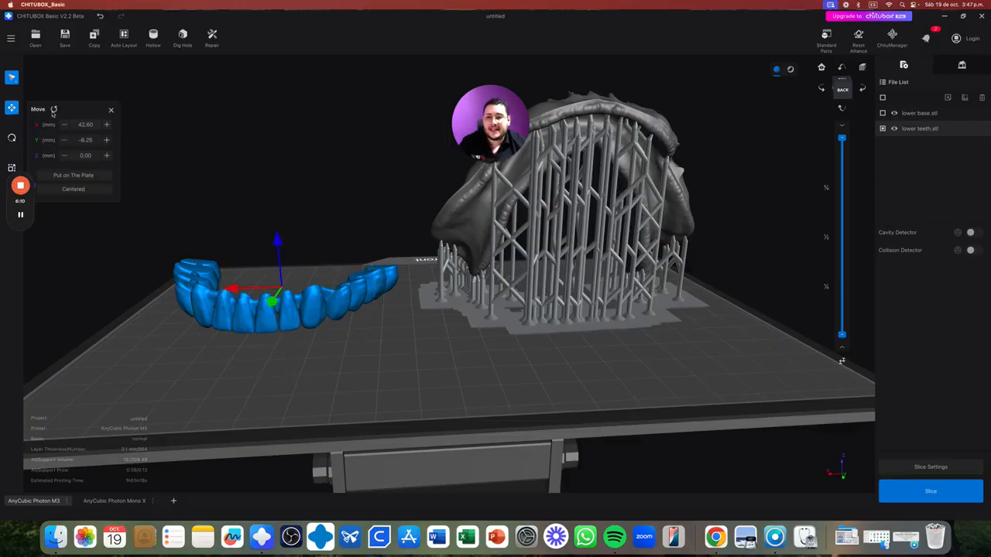
# Generate automatic supports for the lower teeth with the Light preset and inspect them up close.
pyautogui.click(963, 67)
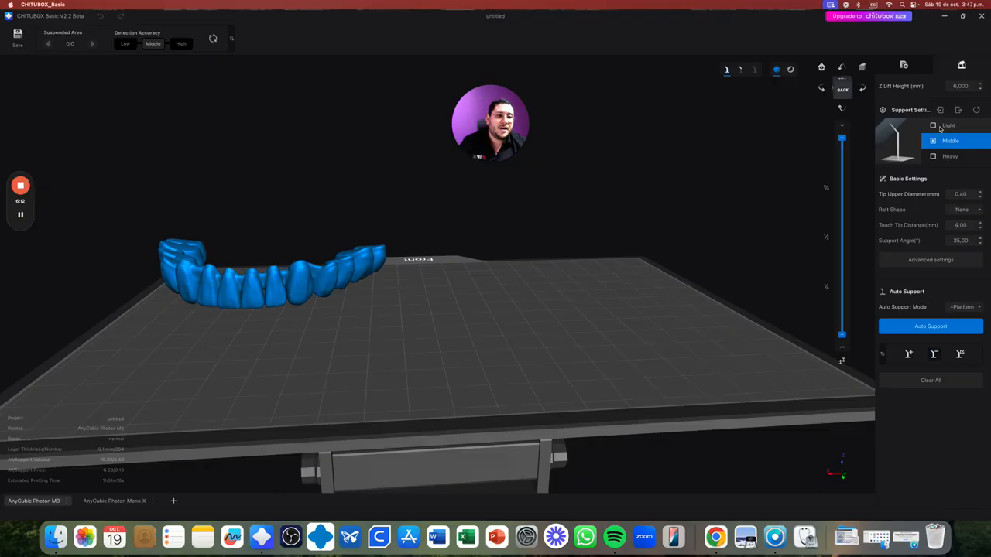
pyautogui.click(928, 327)
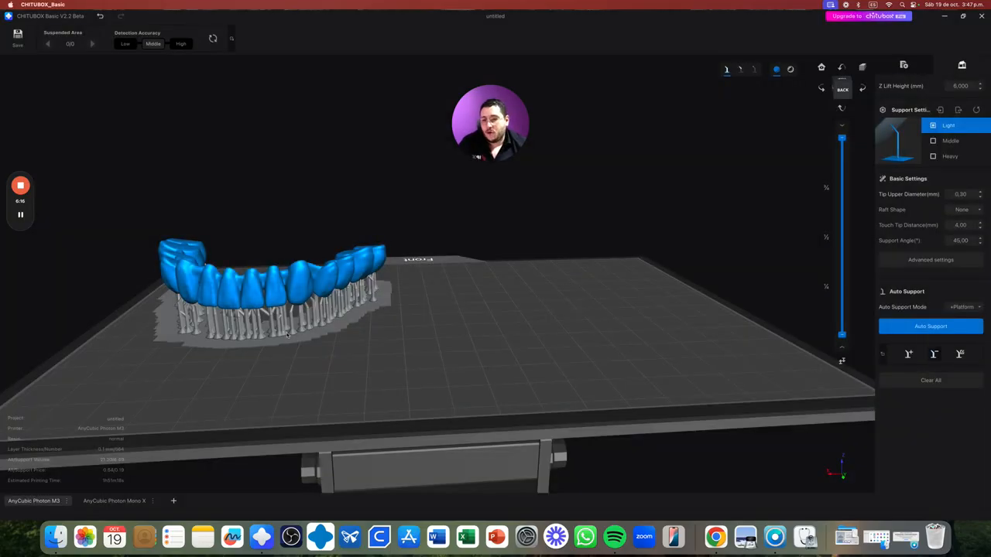
pyautogui.scroll(3, 281, 328)
pyautogui.moveTo(281, 327); pyautogui.dragTo(465, 201)
pyautogui.moveTo(529, 193); pyautogui.dragTo(404, 219)
pyautogui.moveTo(877, 93); pyautogui.dragTo(736, 157)
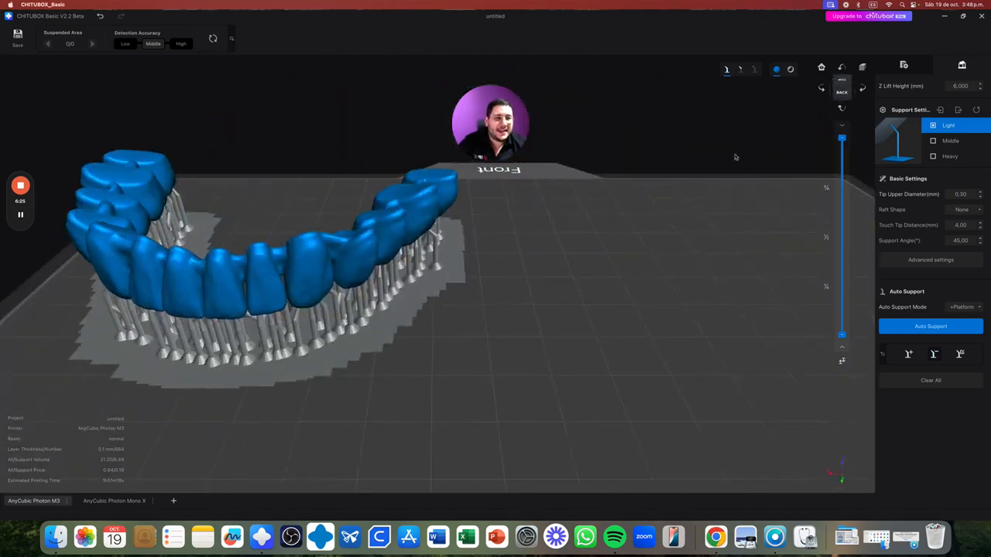
# Return to the file list and examine the supported lower base and teeth together from the back and the front.
pyautogui.click(904, 66)
pyautogui.moveTo(459, 261)
pyautogui.mouseDown(button='right')
pyautogui.moveTo(467, 269)
pyautogui.moveTo(471, 256)
pyautogui.mouseUp(button='right')
pyautogui.scroll(-5, 468, 269)
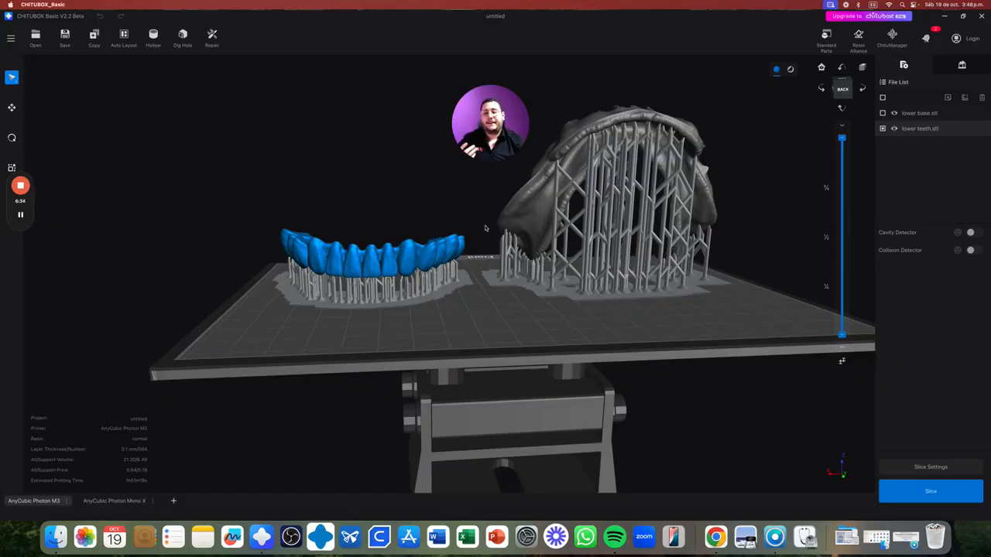
pyautogui.click(487, 163)
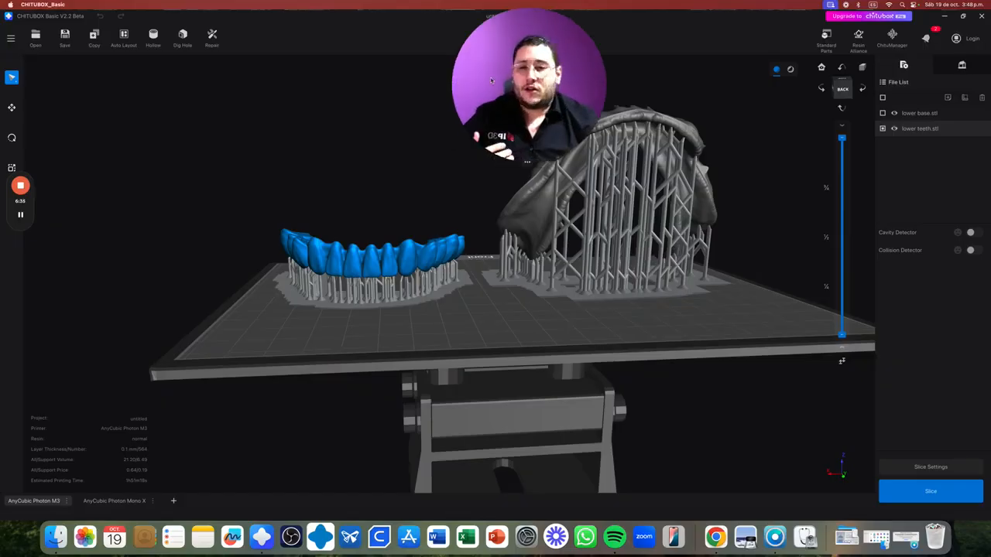
pyautogui.click(11, 140)
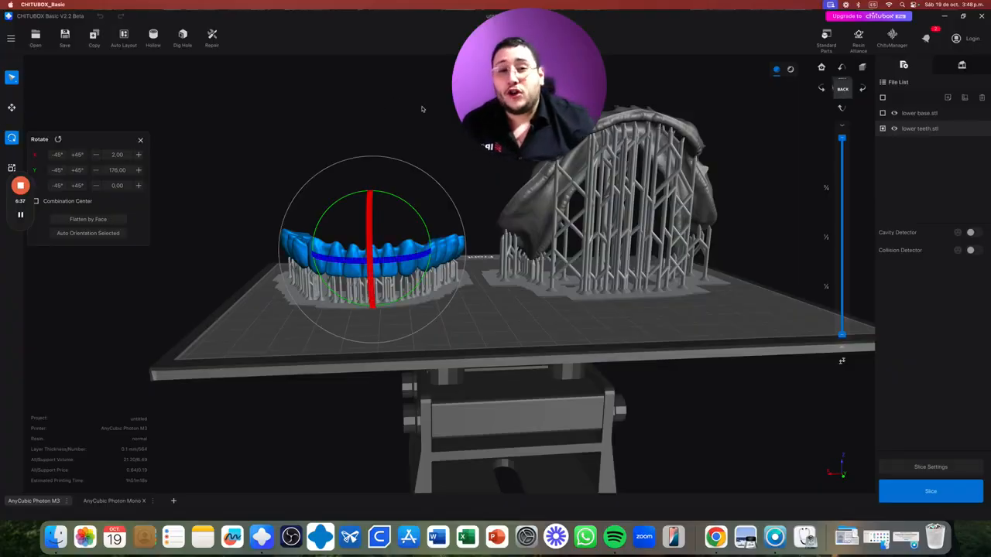
pyautogui.click(688, 124)
pyautogui.click(560, 288)
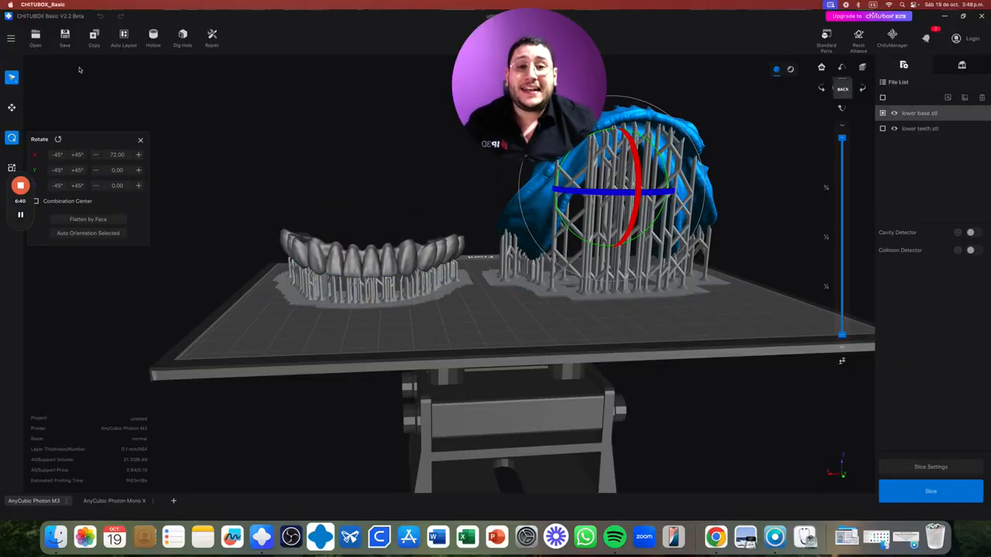
pyautogui.click(12, 109)
pyautogui.moveTo(462, 232); pyautogui.dragTo(540, 285, button='right')
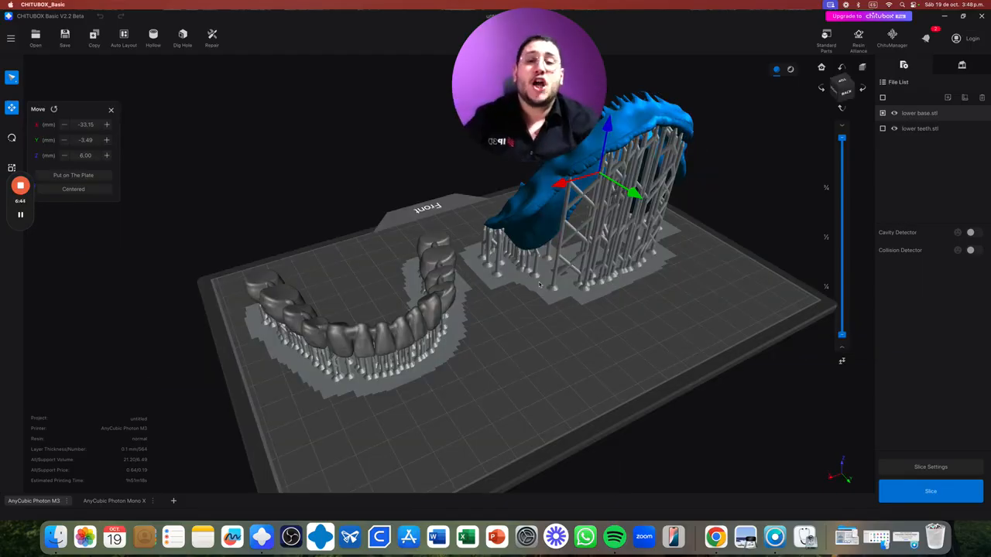
pyautogui.moveTo(617, 302); pyautogui.dragTo(701, 278, button='right')
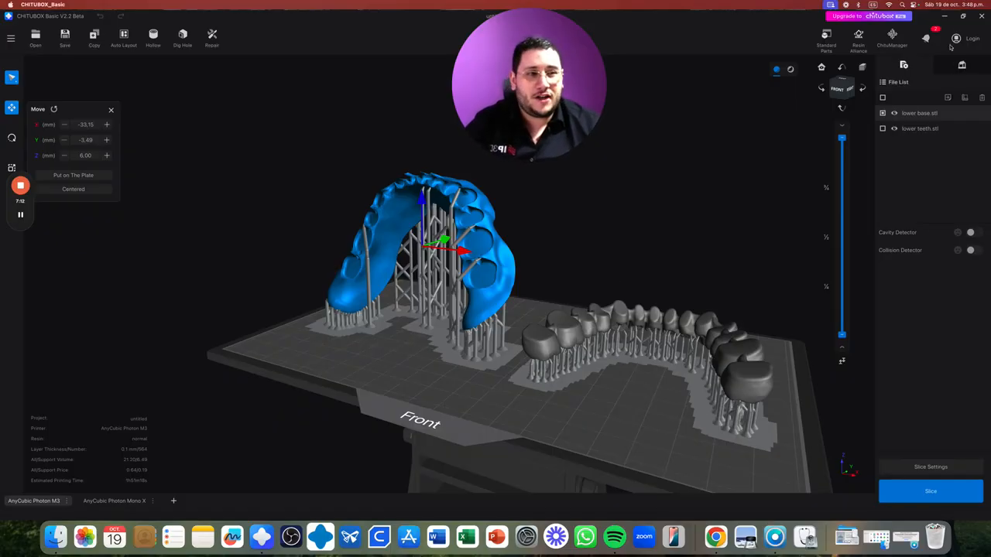
# Clear all supports from the lower base and return to the file list.
pyautogui.click(962, 65)
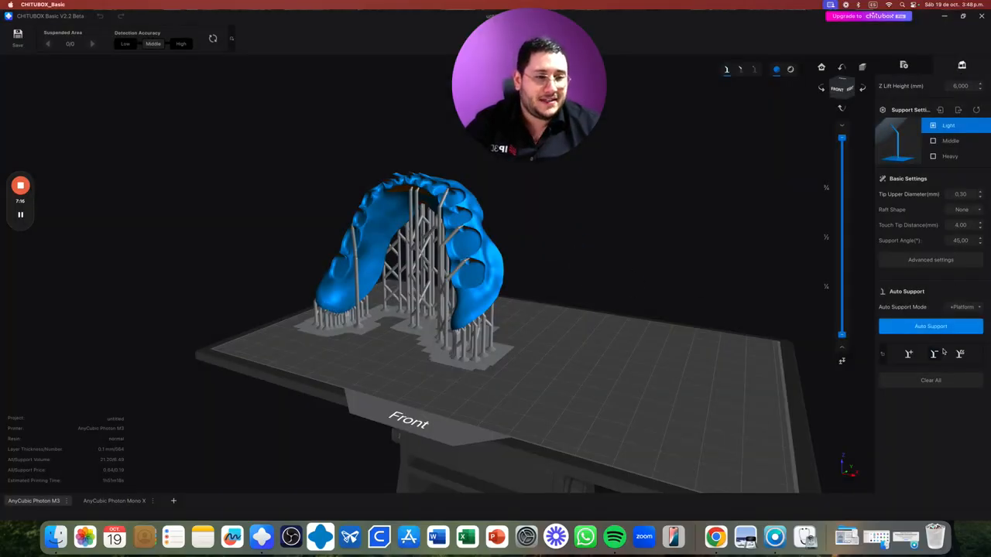
pyautogui.click(933, 379)
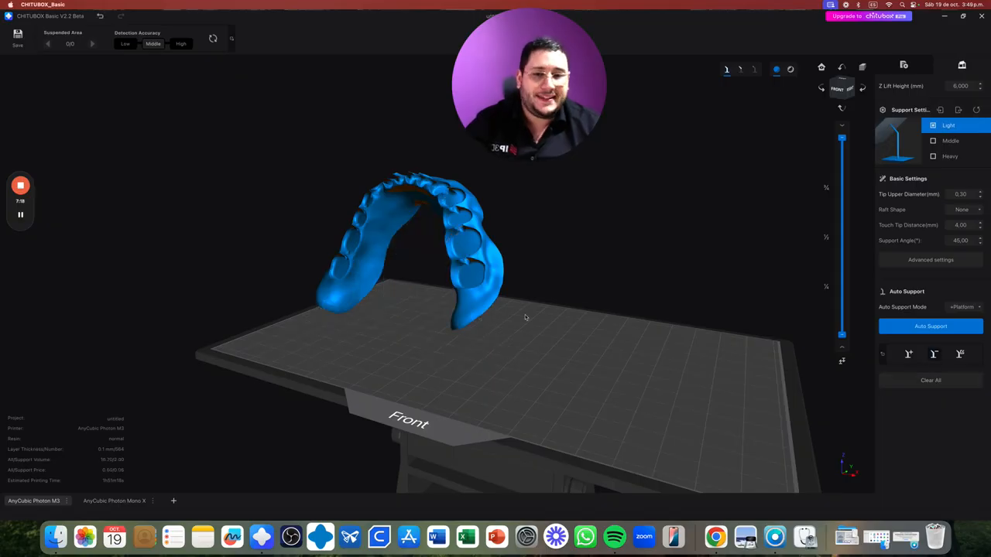
pyautogui.moveTo(526, 316); pyautogui.dragTo(887, 45)
pyautogui.click(903, 65)
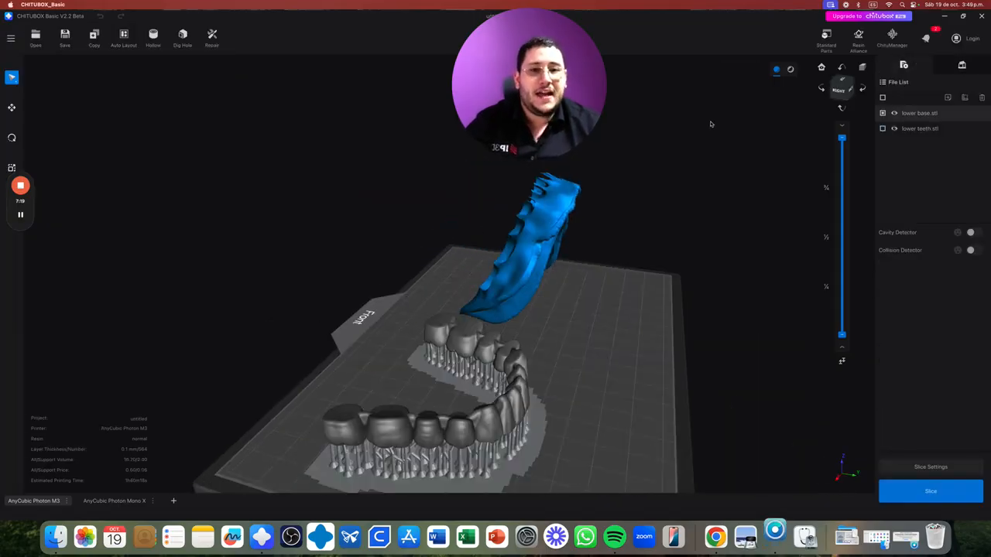
# Rotate the lower base by -90° about the X axis to -18°, with its tooth sockets facing up.
pyautogui.click(11, 138)
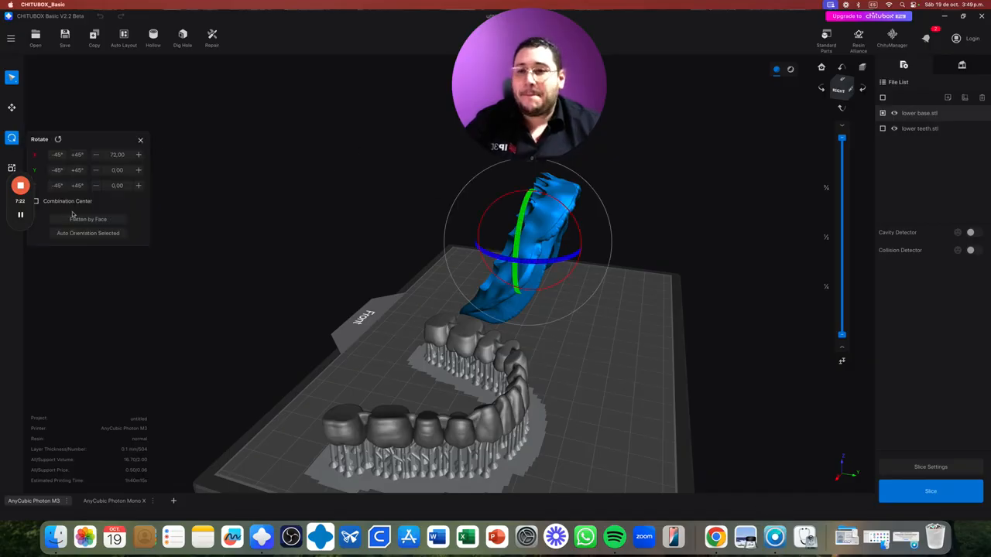
pyautogui.click(58, 155)
pyautogui.click(58, 155)
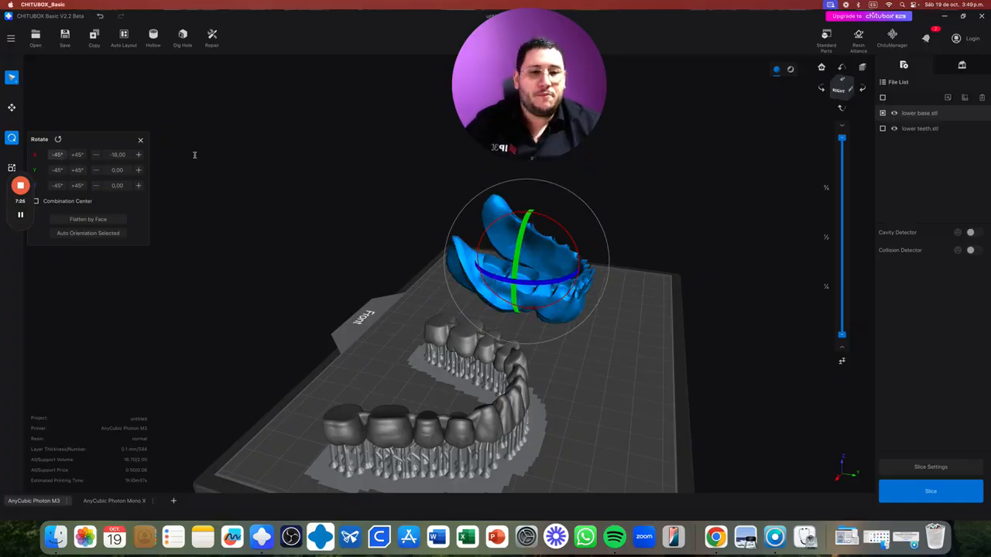
pyautogui.moveTo(569, 237); pyautogui.dragTo(733, 179)
# Generate automatic supports for the lower base with the Middle preset, check them, and return to the file list.
pyautogui.click(962, 65)
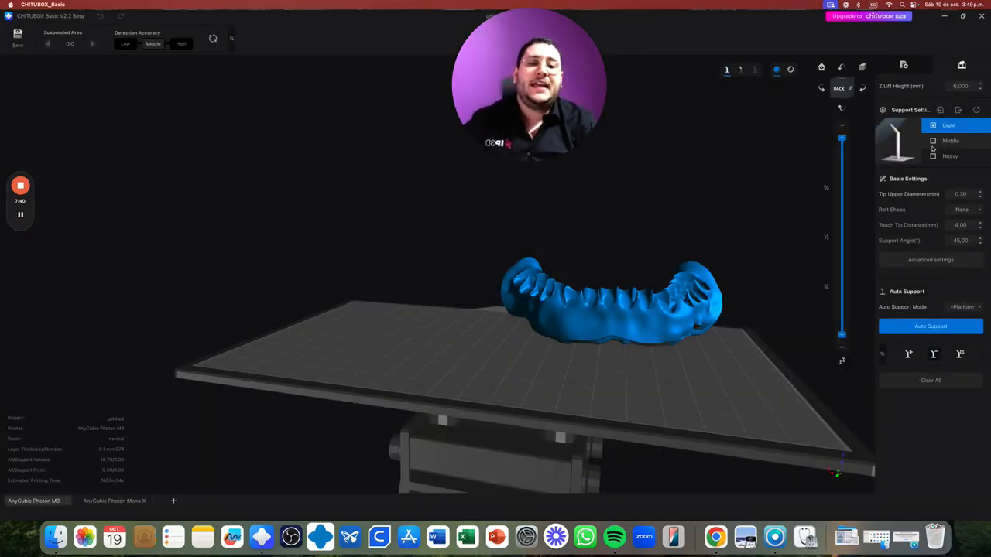
pyautogui.click(935, 142)
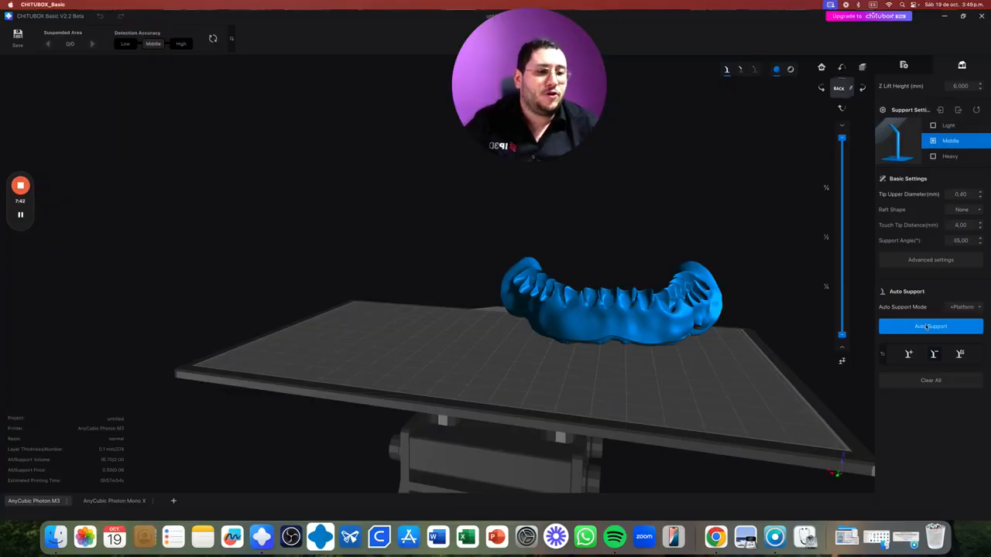
pyautogui.click(944, 331)
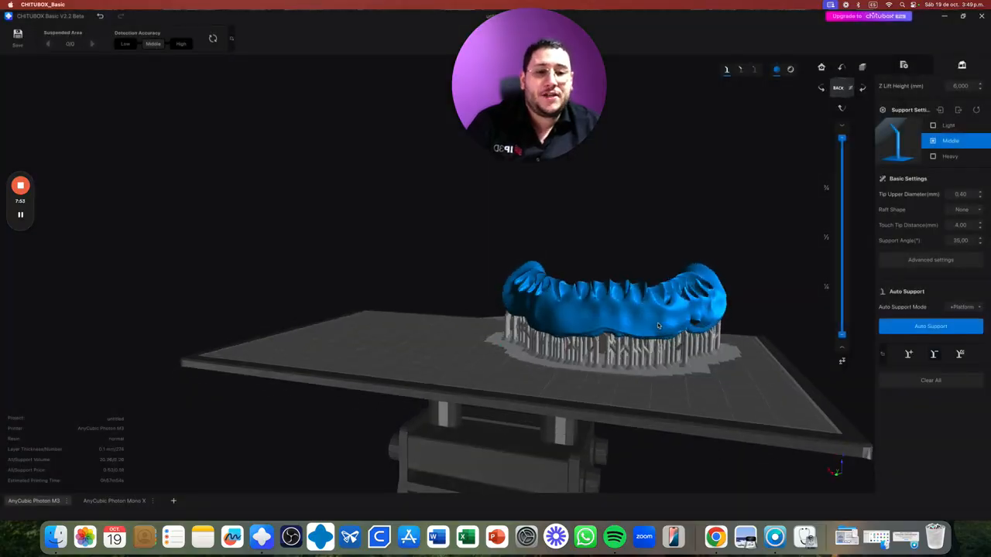
pyautogui.moveTo(659, 326); pyautogui.dragTo(693, 347, button='right')
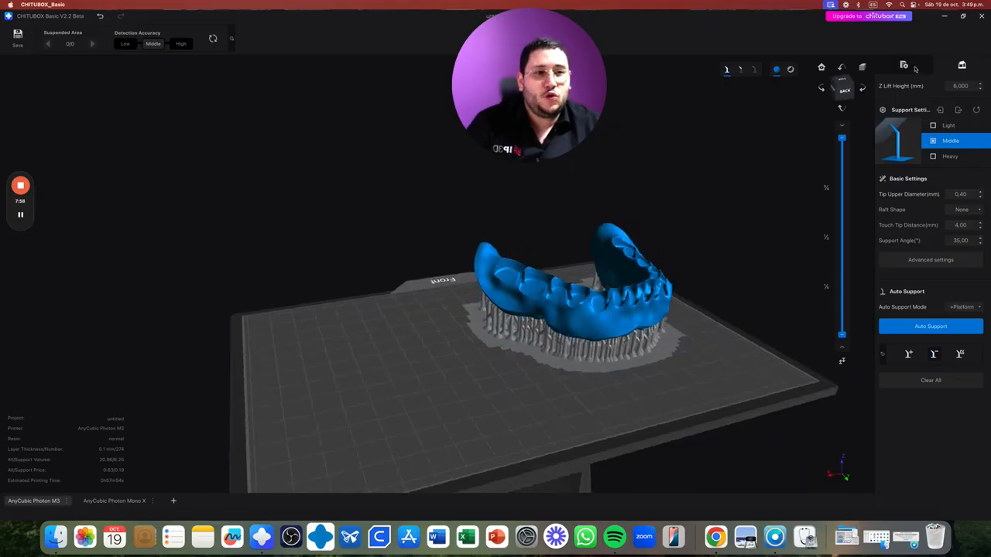
pyautogui.click(904, 65)
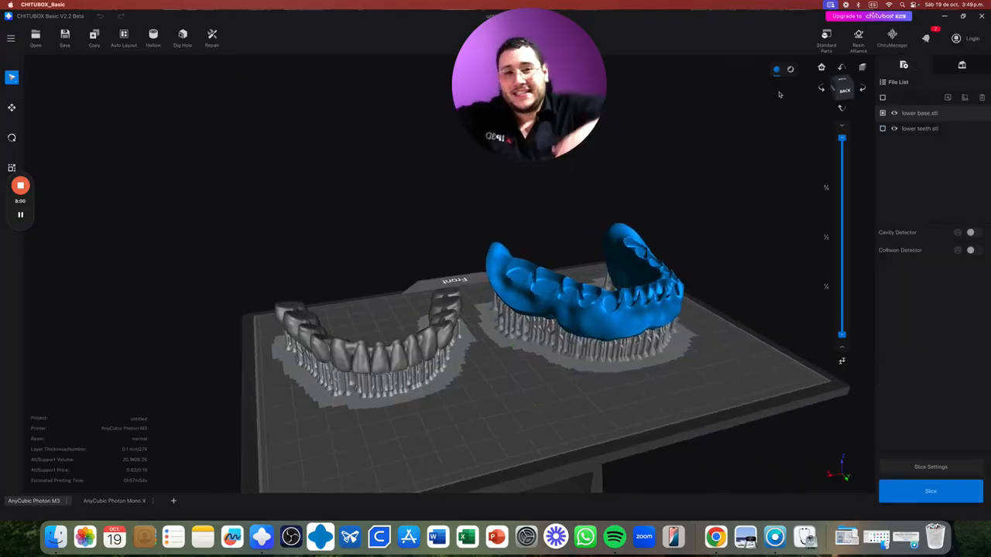